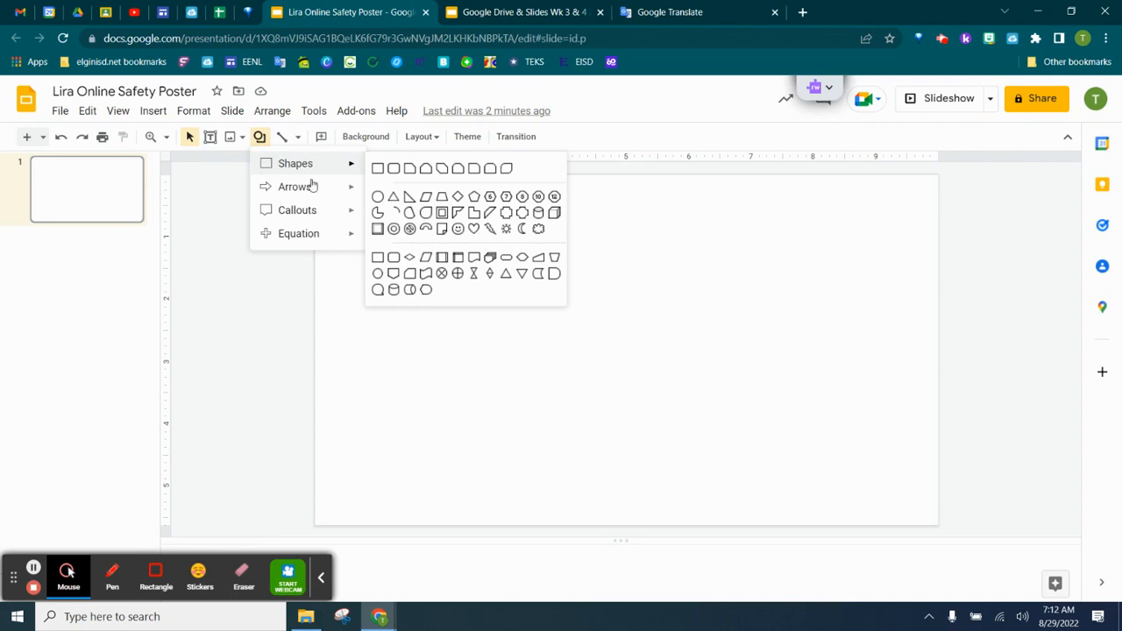
# Draw an oval about 1.5 inches wide and 1.4 inches tall in the left half of the slide.
pyautogui.click(325, 168)
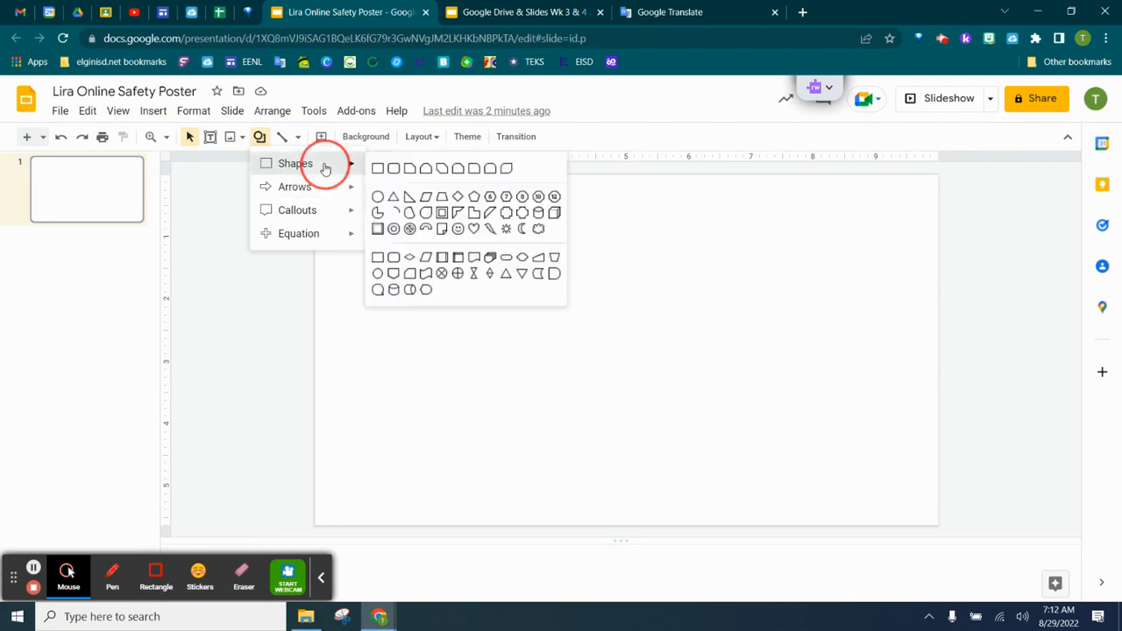
pyautogui.click(377, 201)
pyautogui.moveTo(411, 265); pyautogui.dragTo(507, 353)
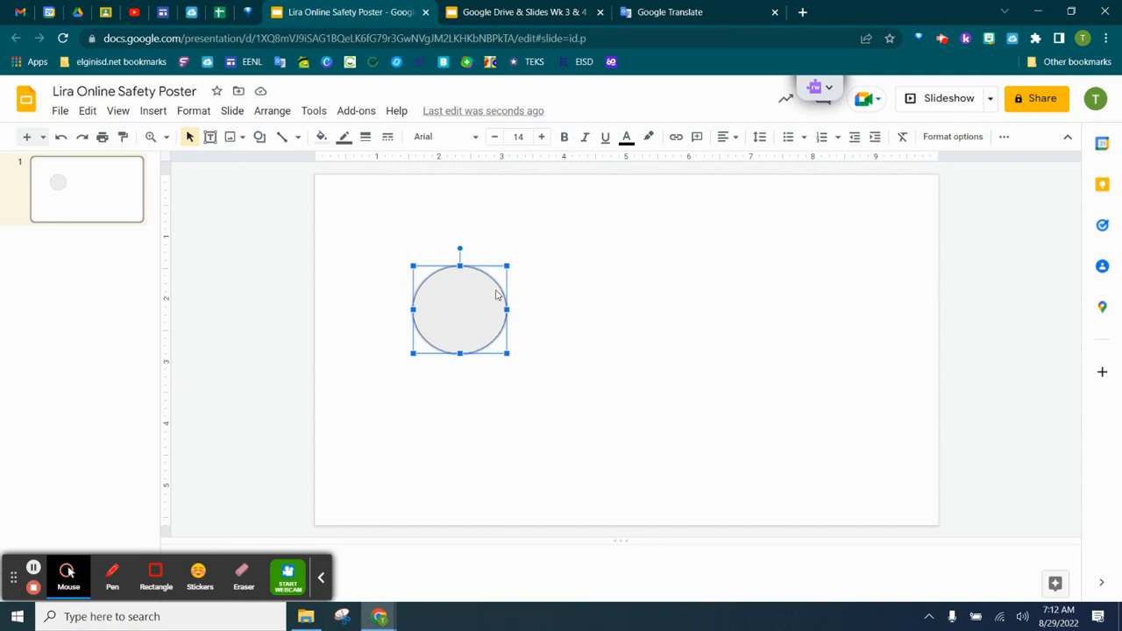
# Try 2 px and 12 px border weights on the oval and settle on 2 px.
pyautogui.click(366, 139)
pyautogui.click(394, 192)
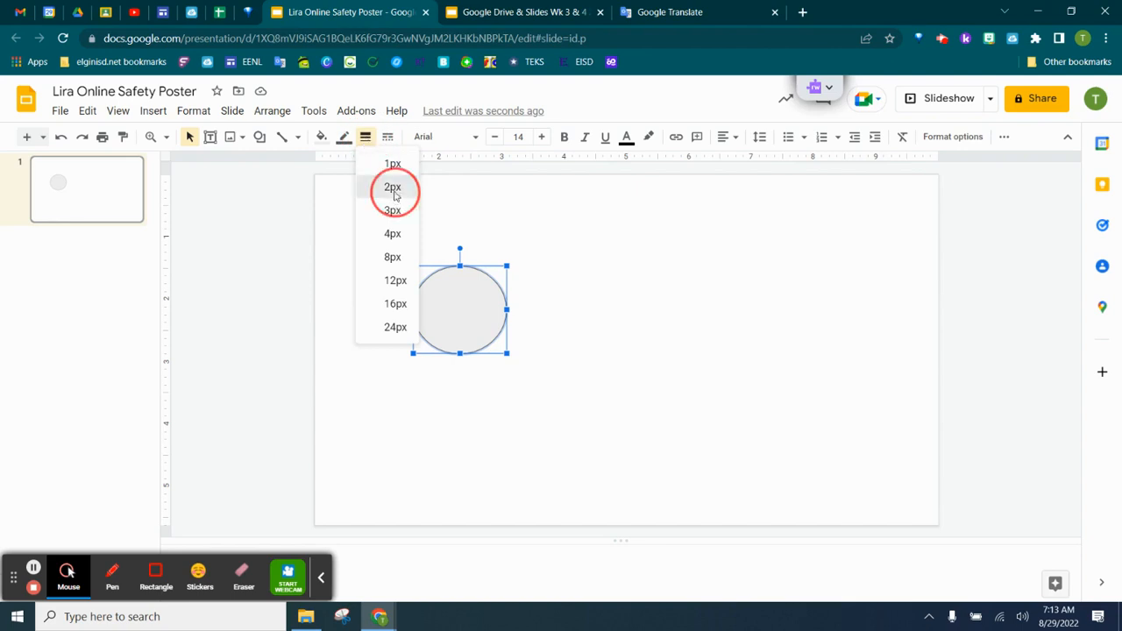
pyautogui.click(365, 137)
pyautogui.click(393, 282)
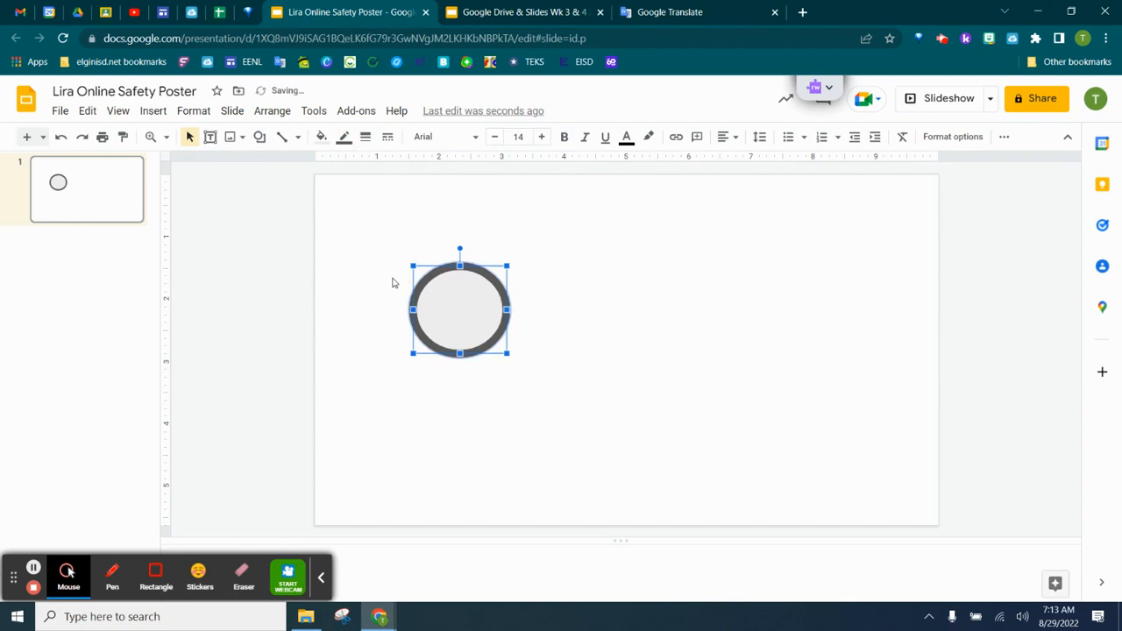
pyautogui.click(366, 136)
pyautogui.click(378, 186)
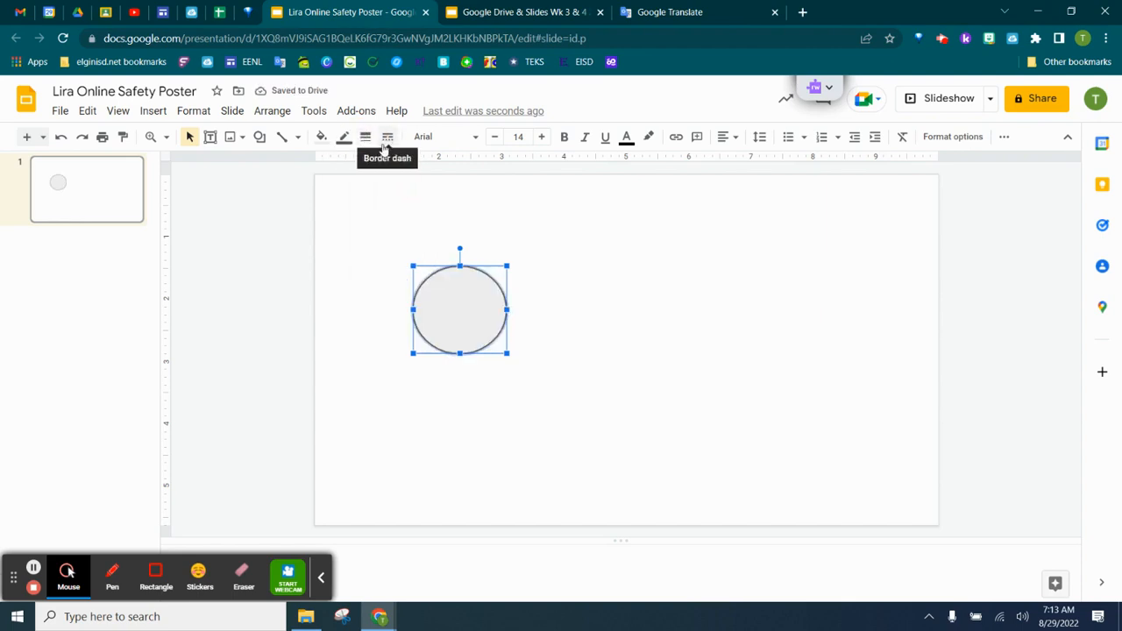
# Try the dotted and dash-dot border styles on the oval and restore the solid line.
pyautogui.click(388, 138)
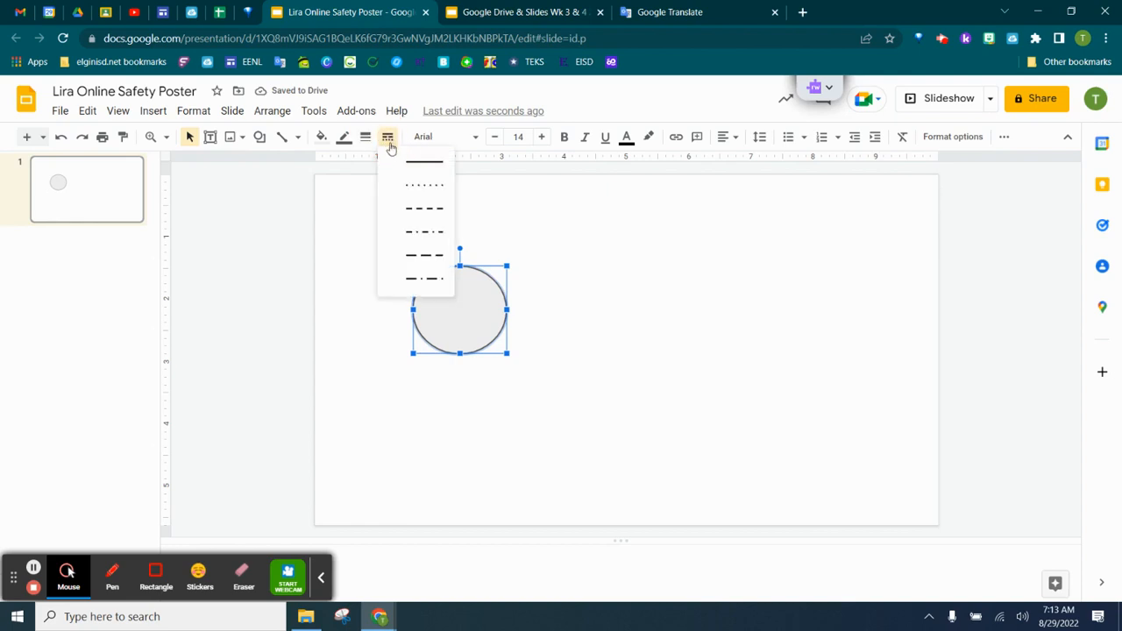
pyautogui.click(418, 186)
pyautogui.click(387, 137)
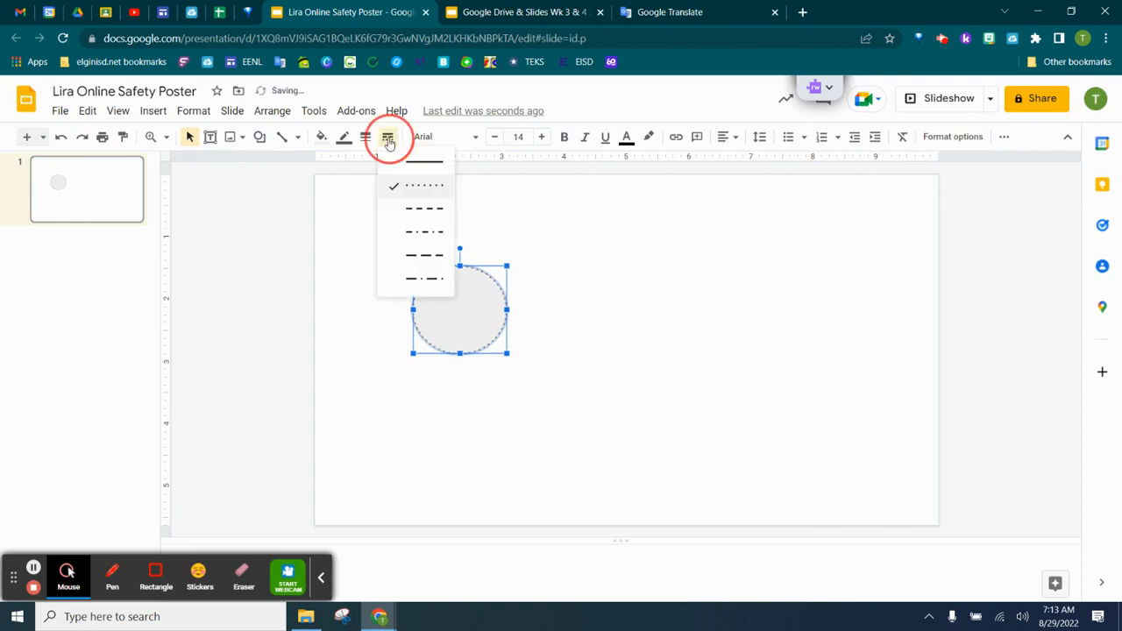
pyautogui.click(412, 229)
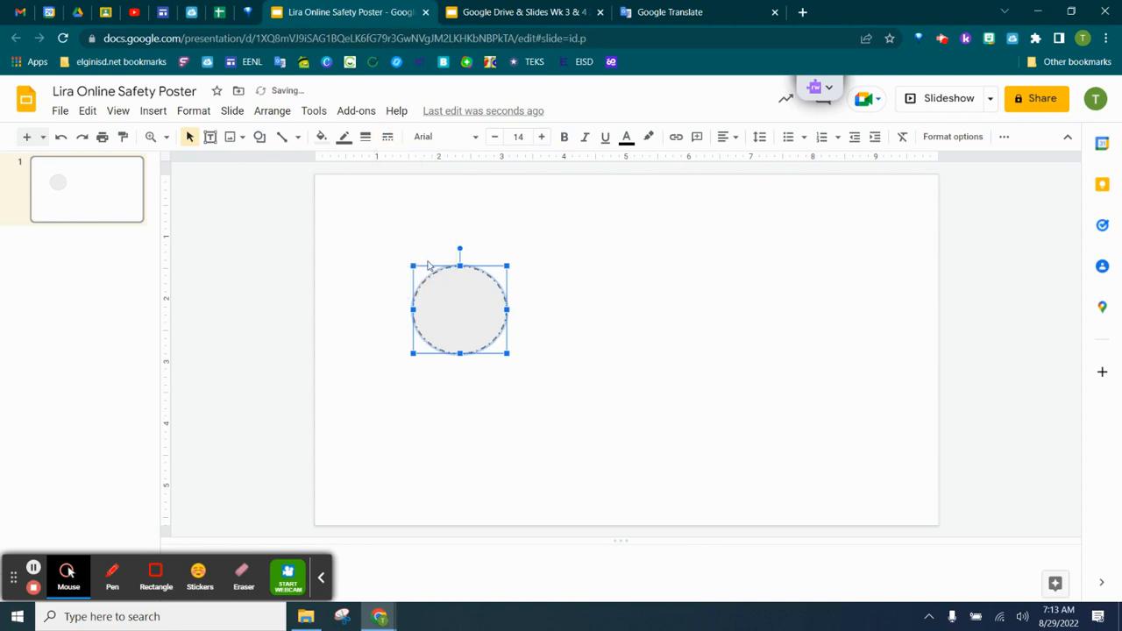
pyautogui.click(385, 138)
pyautogui.click(420, 166)
# Fill the oval with light orange and give its border the same light orange color.
pyautogui.click(321, 137)
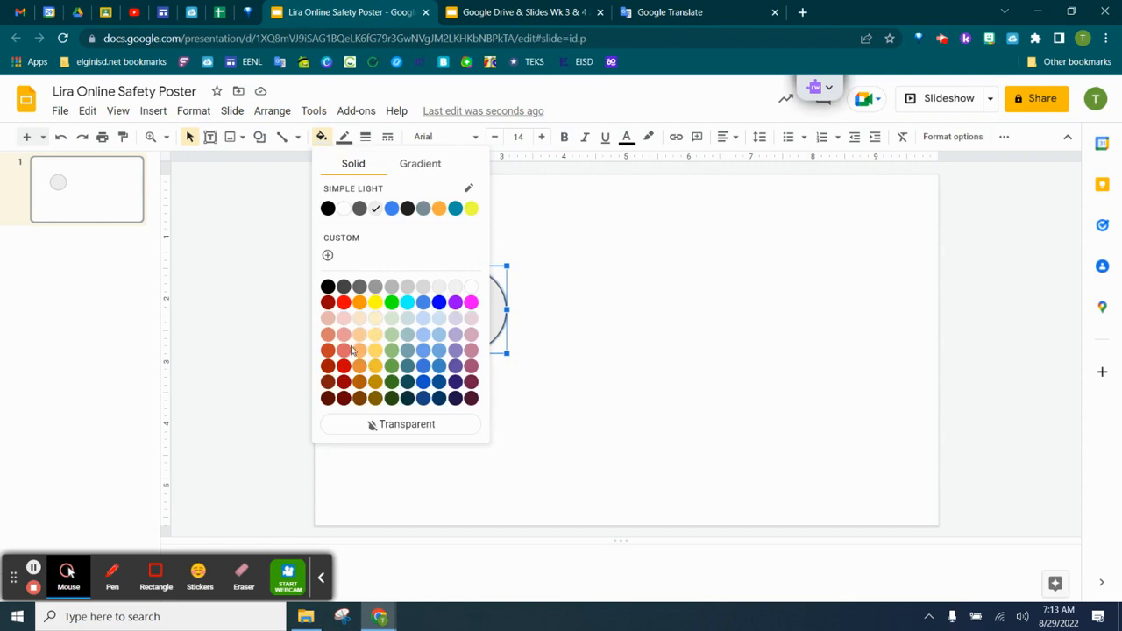
pyautogui.click(359, 320)
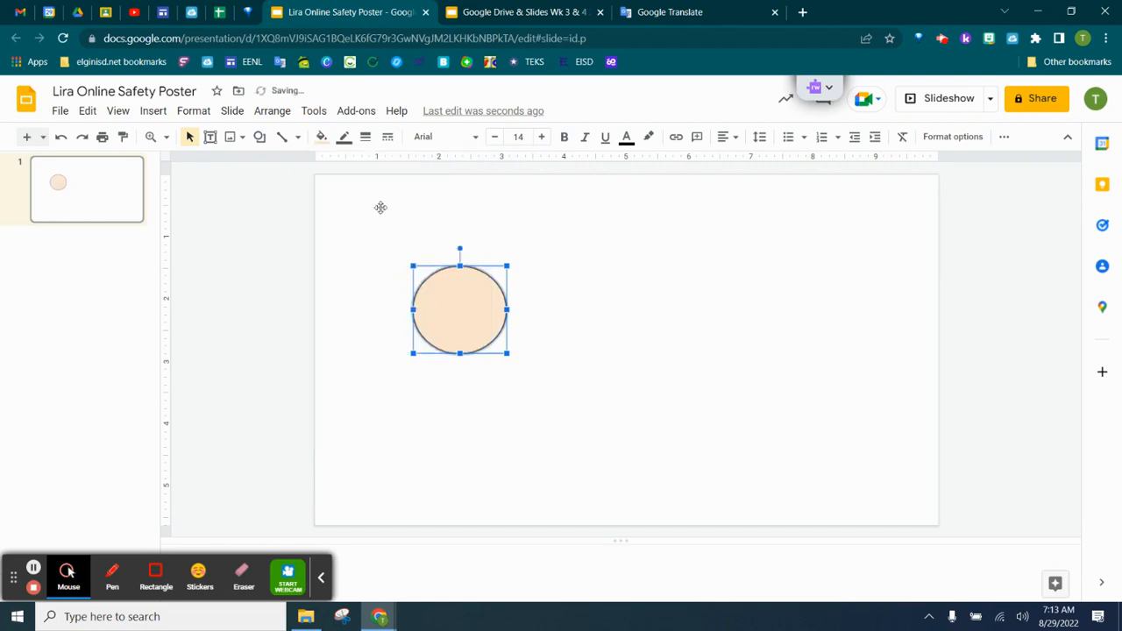
pyautogui.click(345, 140)
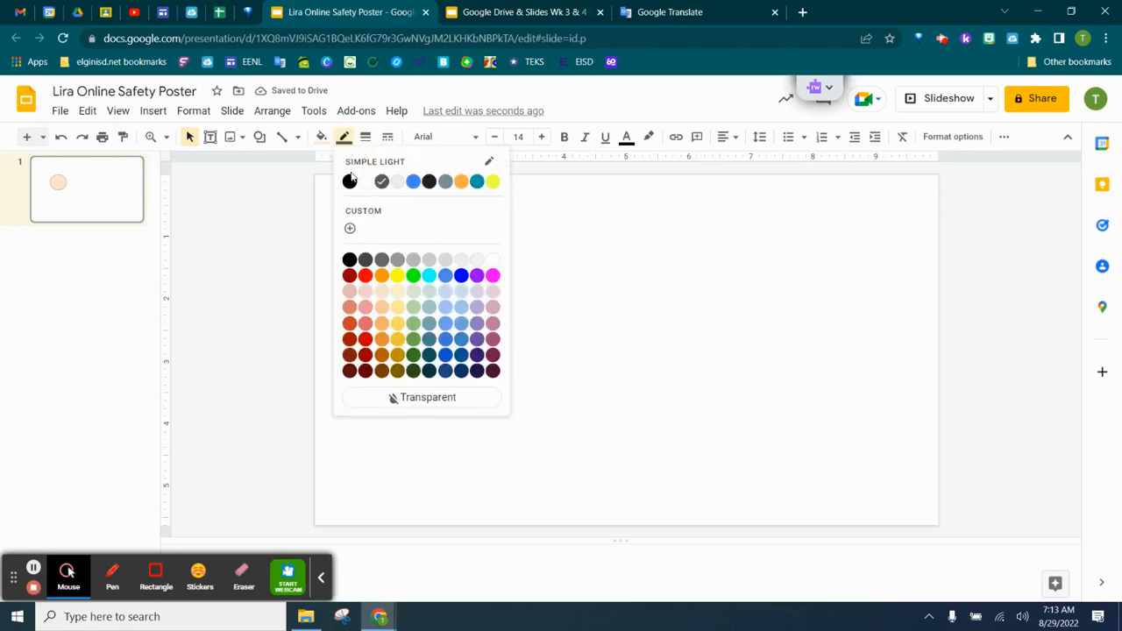
pyautogui.click(379, 292)
pyautogui.click(365, 301)
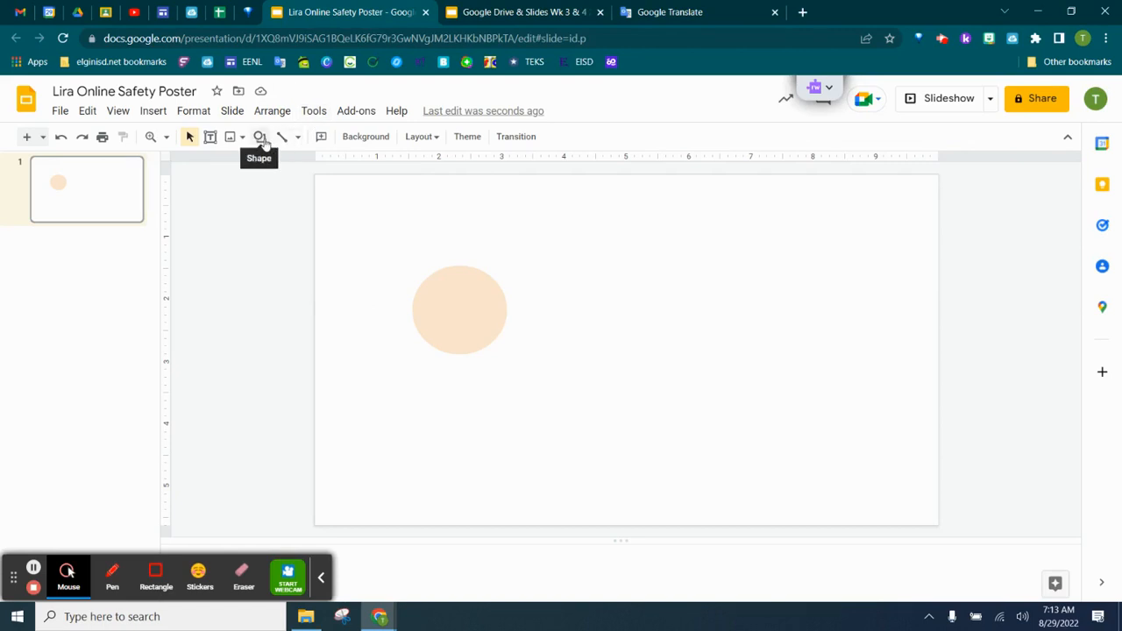
# Draw a flat cloud shape about 1.6 inches wide across the top of the face oval as hair.
pyautogui.click(262, 140)
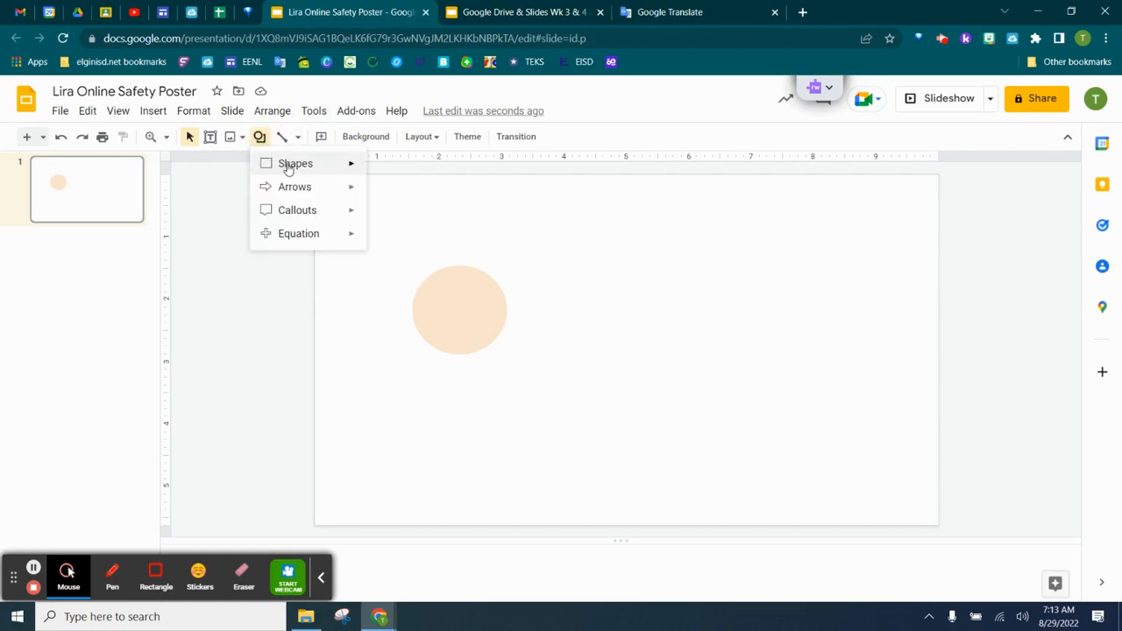
pyautogui.moveTo(288, 169)
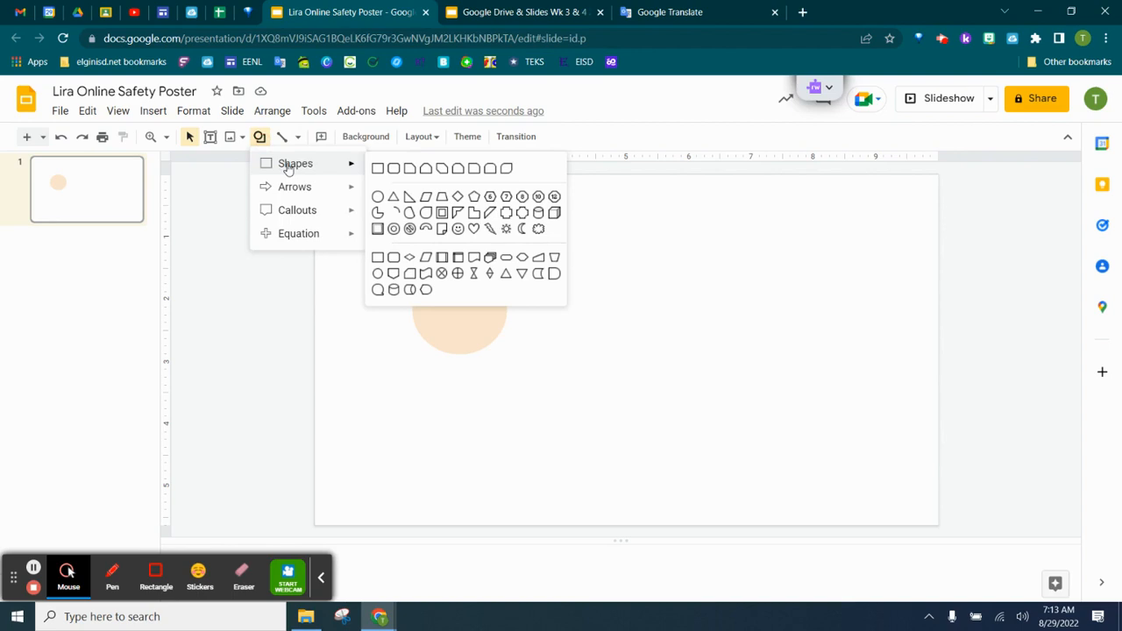
pyautogui.click(539, 229)
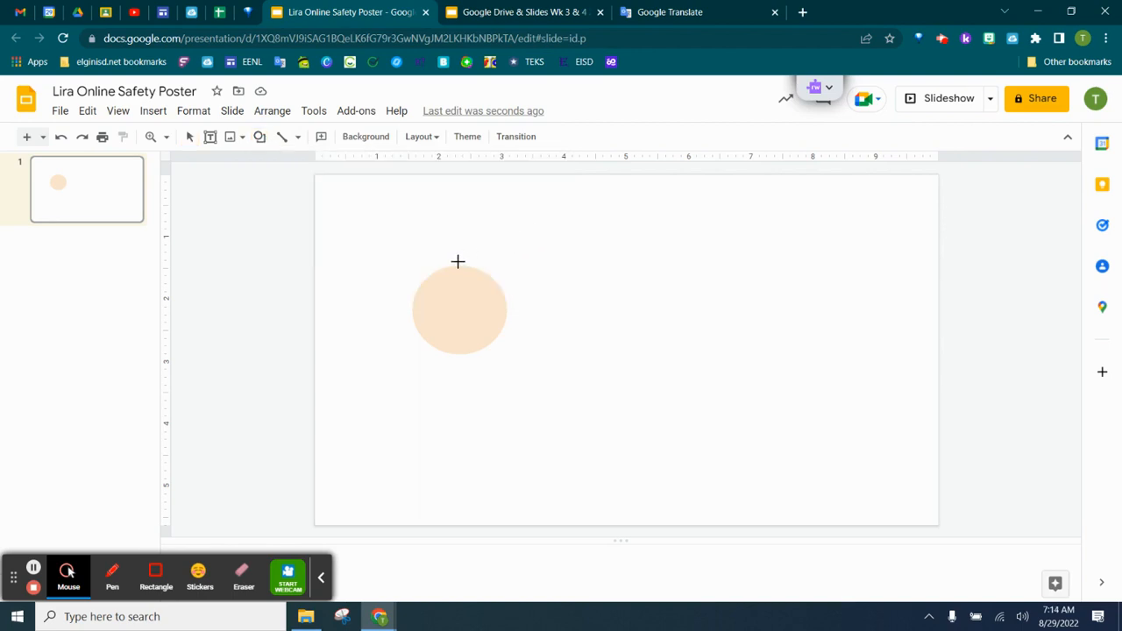
pyautogui.moveTo(429, 259); pyautogui.dragTo(405, 273)
pyautogui.moveTo(489, 273); pyautogui.dragTo(503, 272)
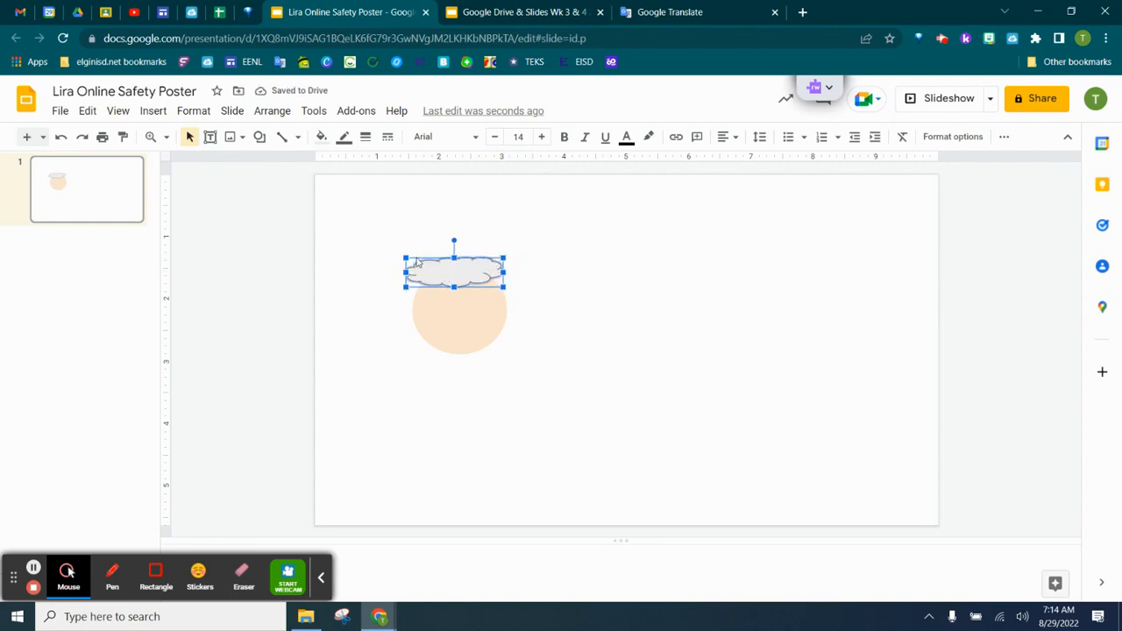
# Duplicate the cloud, rotate the copy to vertical and place it along the right side of the face.
pyautogui.rightClick(435, 264)
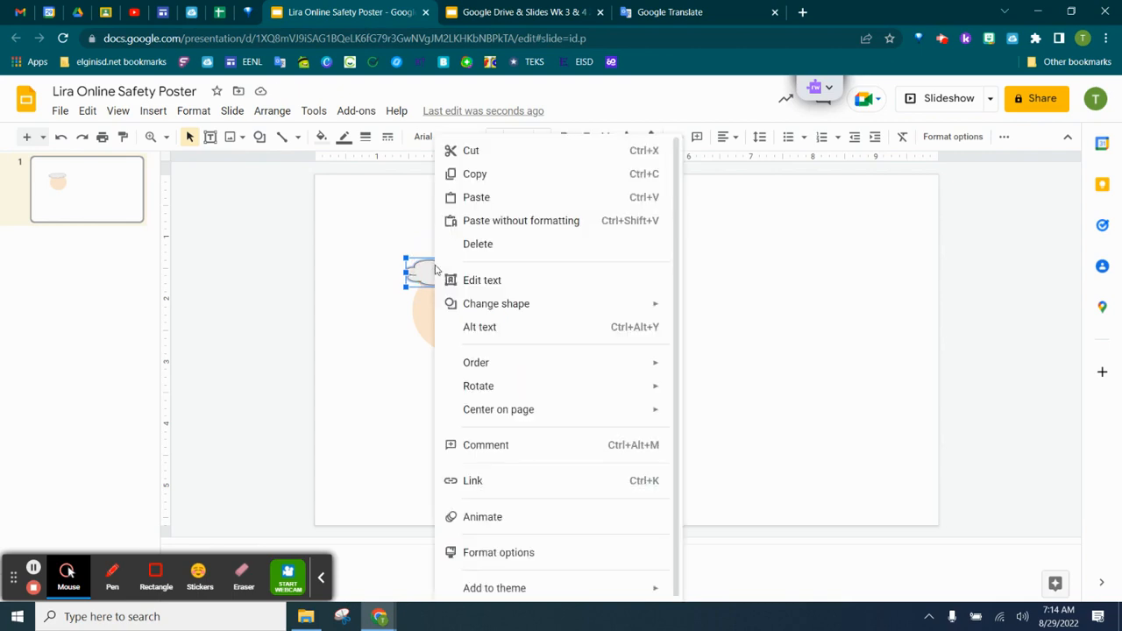
pyautogui.click(469, 175)
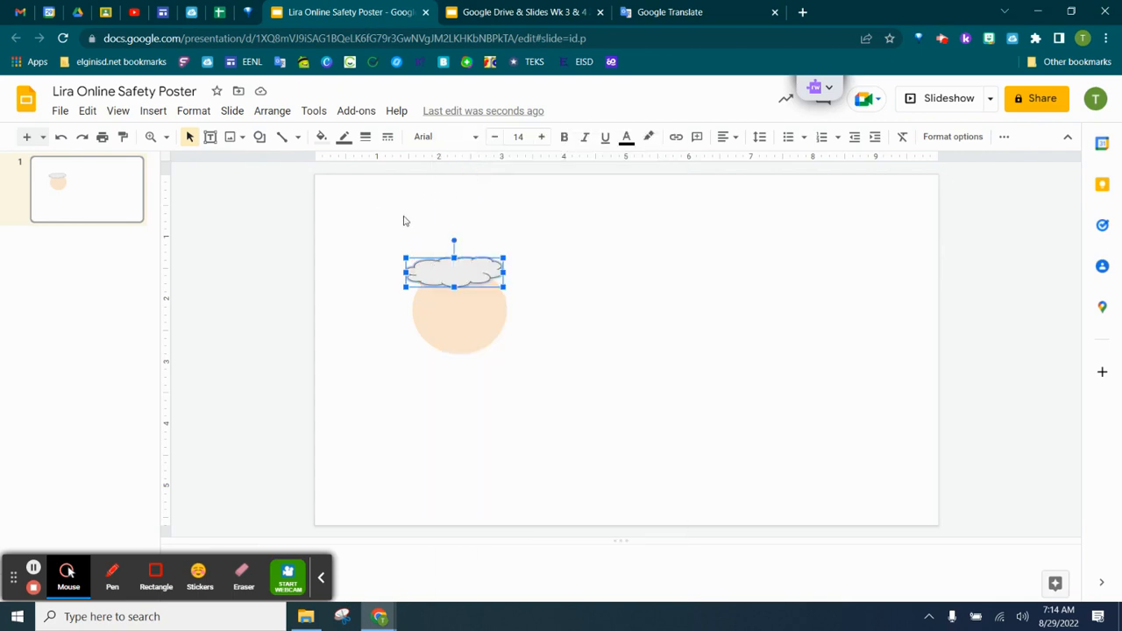
pyautogui.rightClick(403, 221)
pyautogui.click(445, 278)
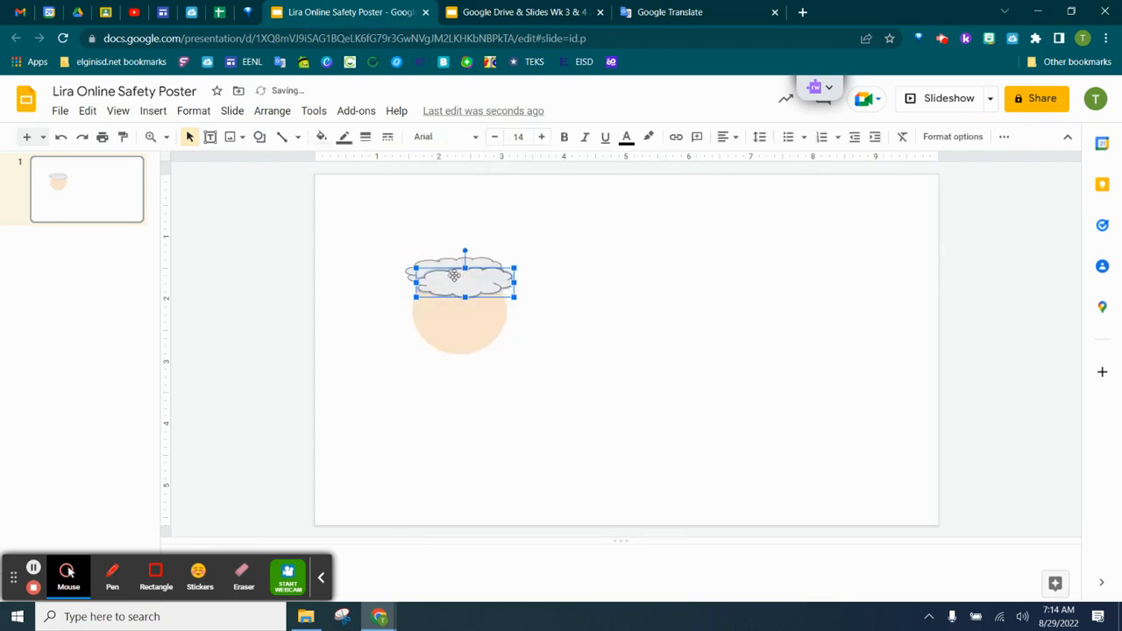
pyautogui.moveTo(457, 277); pyautogui.dragTo(589, 295)
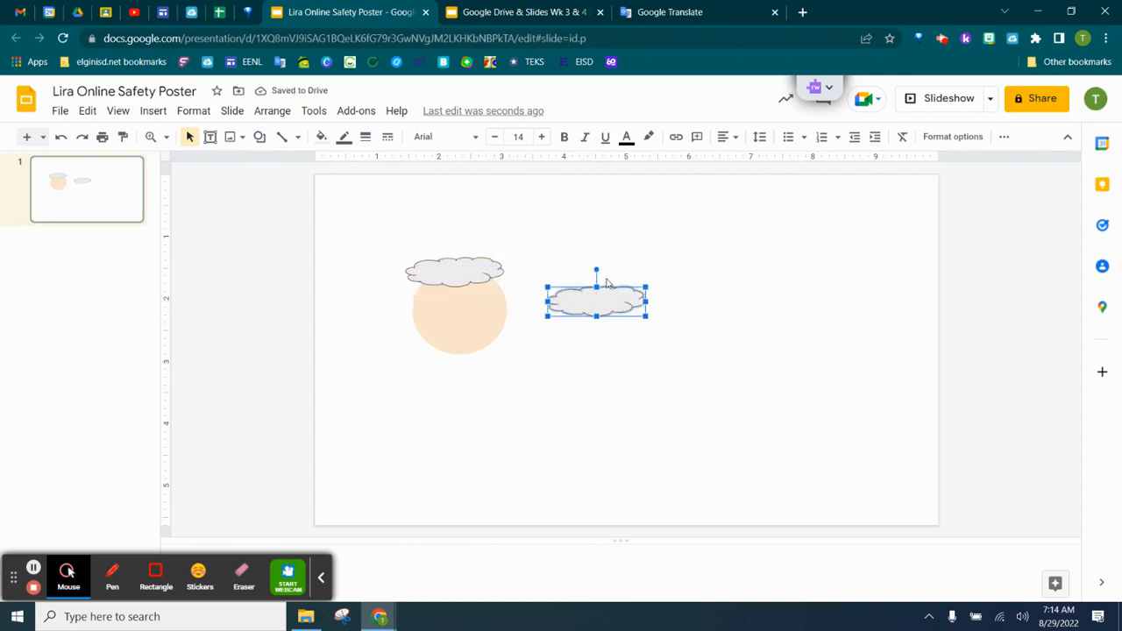
pyautogui.moveTo(596, 266); pyautogui.dragTo(489, 301)
pyautogui.click(584, 300)
# Duplicate the vertical cloud and place the copy along the left side of the face.
pyautogui.rightClick(498, 290)
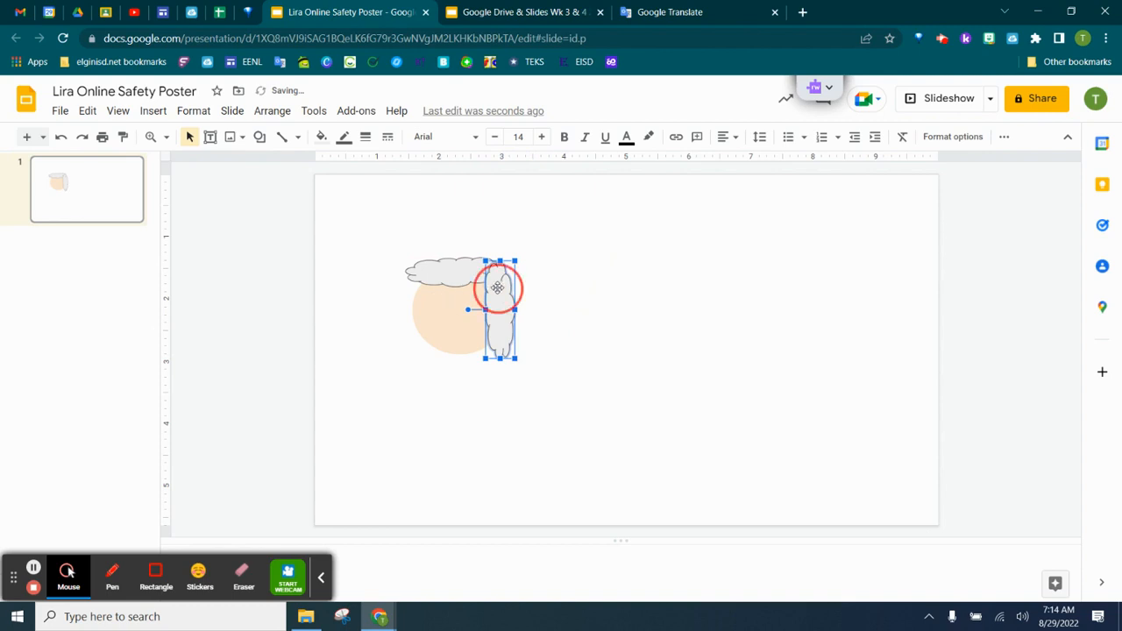
pyautogui.click(537, 176)
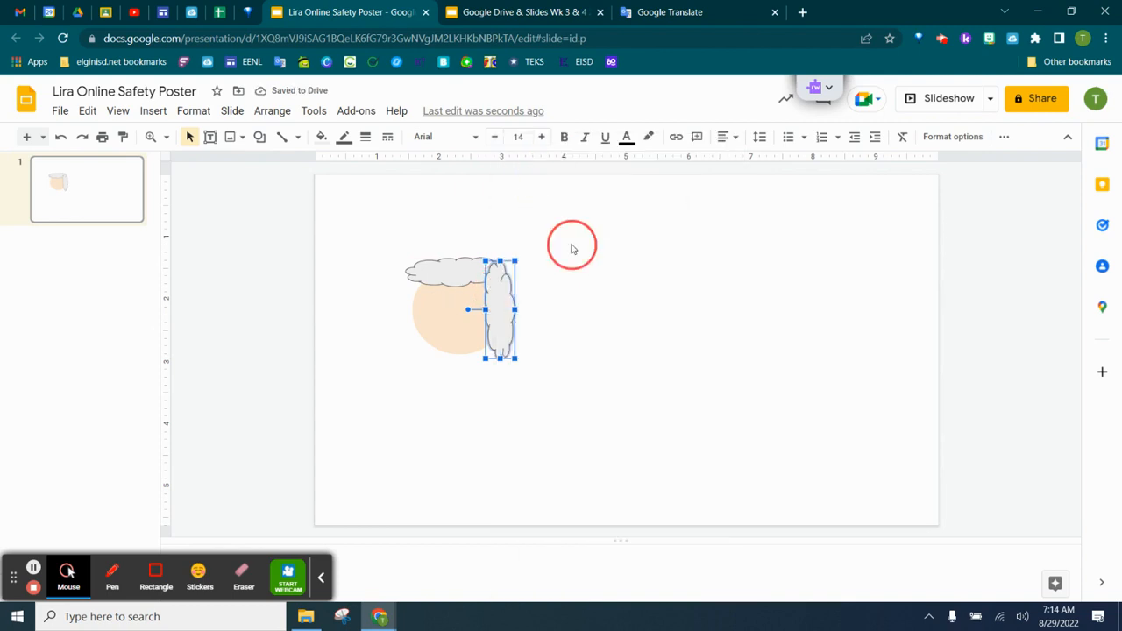
pyautogui.rightClick(570, 247)
pyautogui.click(617, 311)
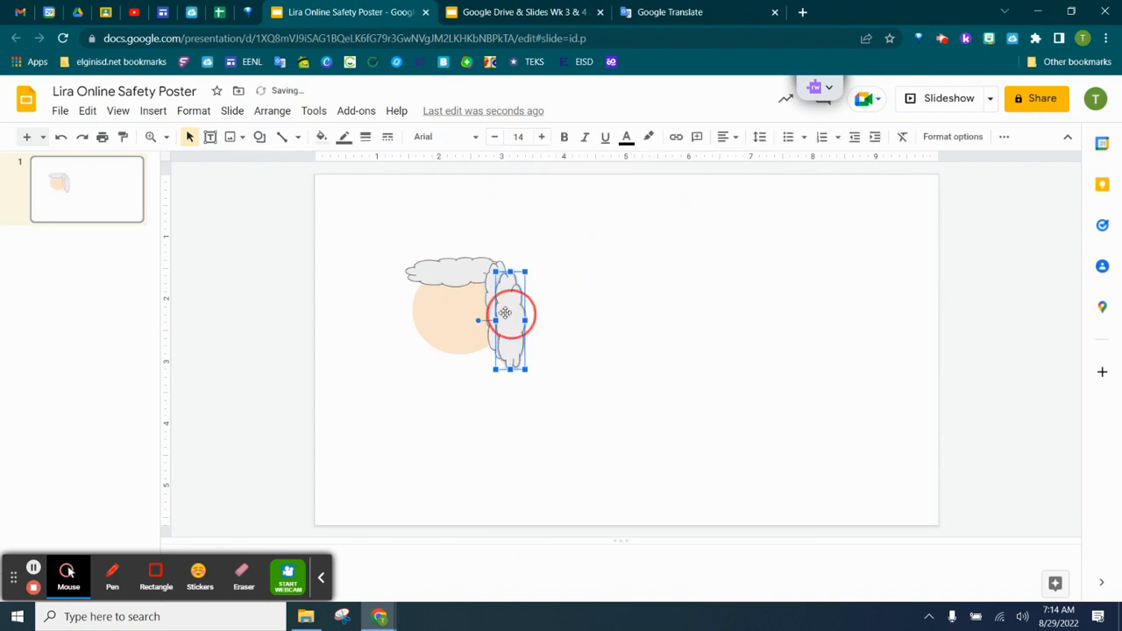
pyautogui.moveTo(511, 316); pyautogui.dragTo(417, 310)
# Fill the top, left and right hair clouds with dark red.
pyautogui.click(466, 271)
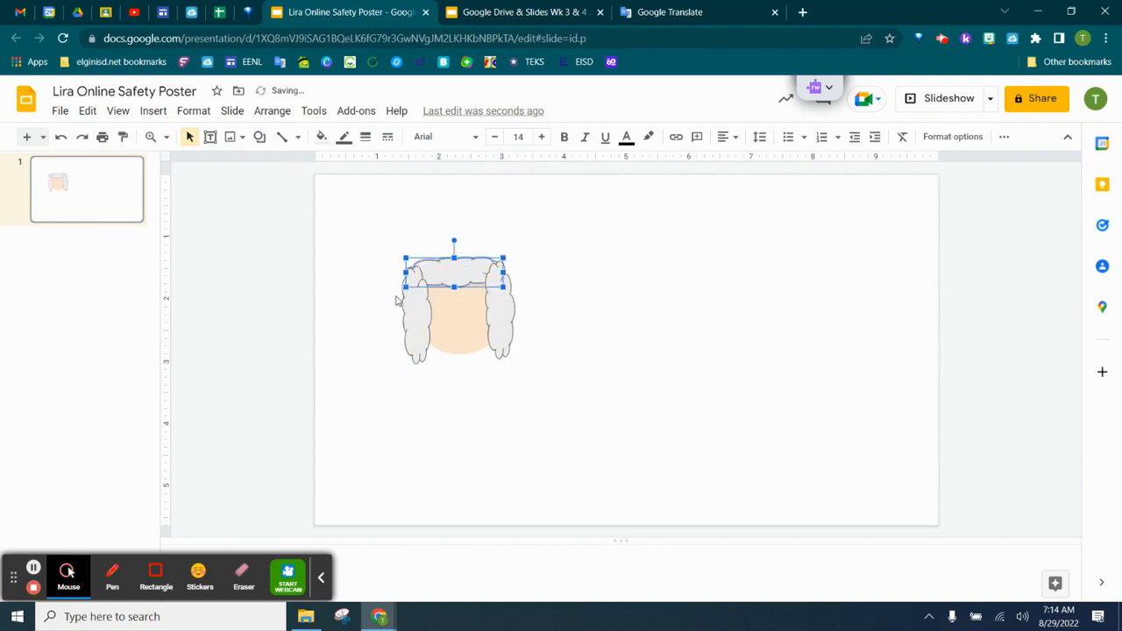
pyautogui.click(321, 137)
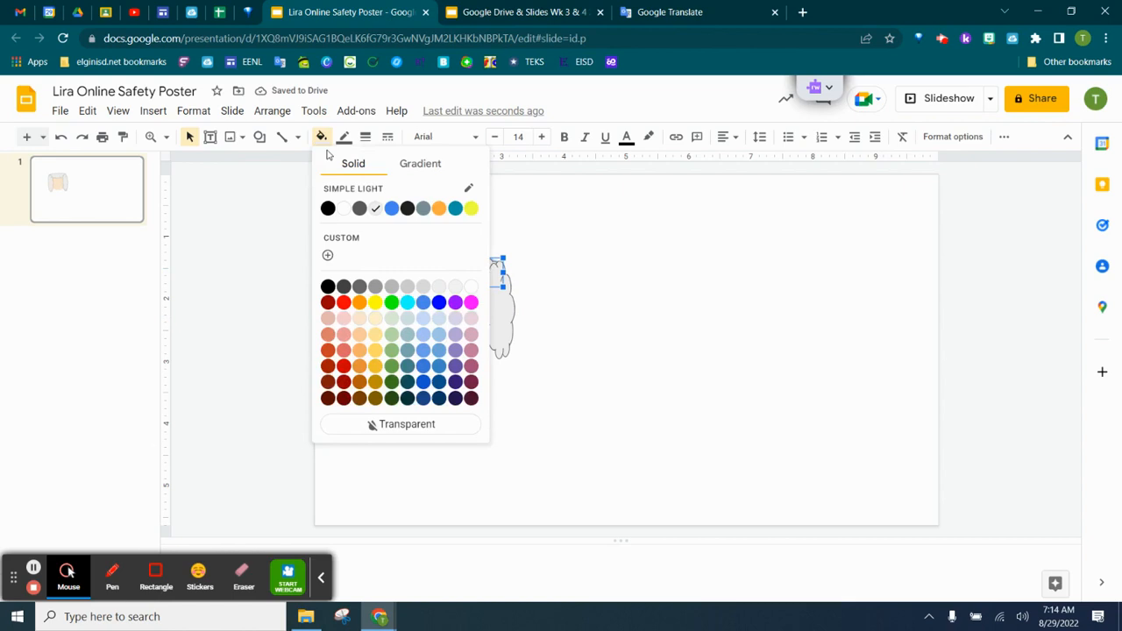
pyautogui.click(327, 303)
pyautogui.click(408, 314)
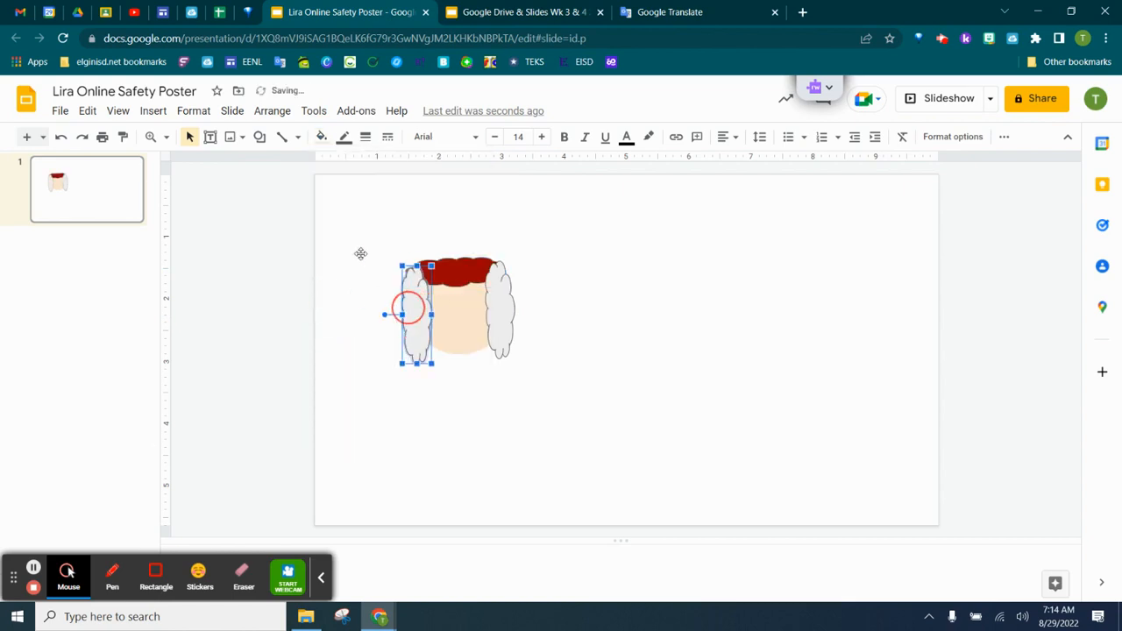
pyautogui.click(321, 137)
pyautogui.click(327, 303)
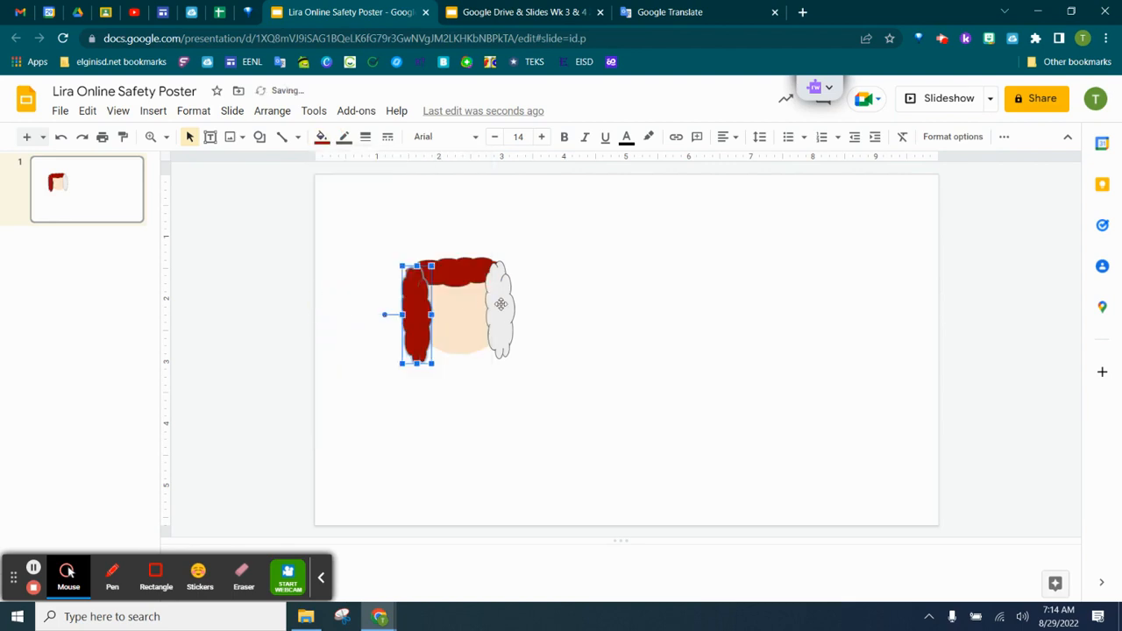
pyautogui.press('Tab')
pyautogui.click(322, 138)
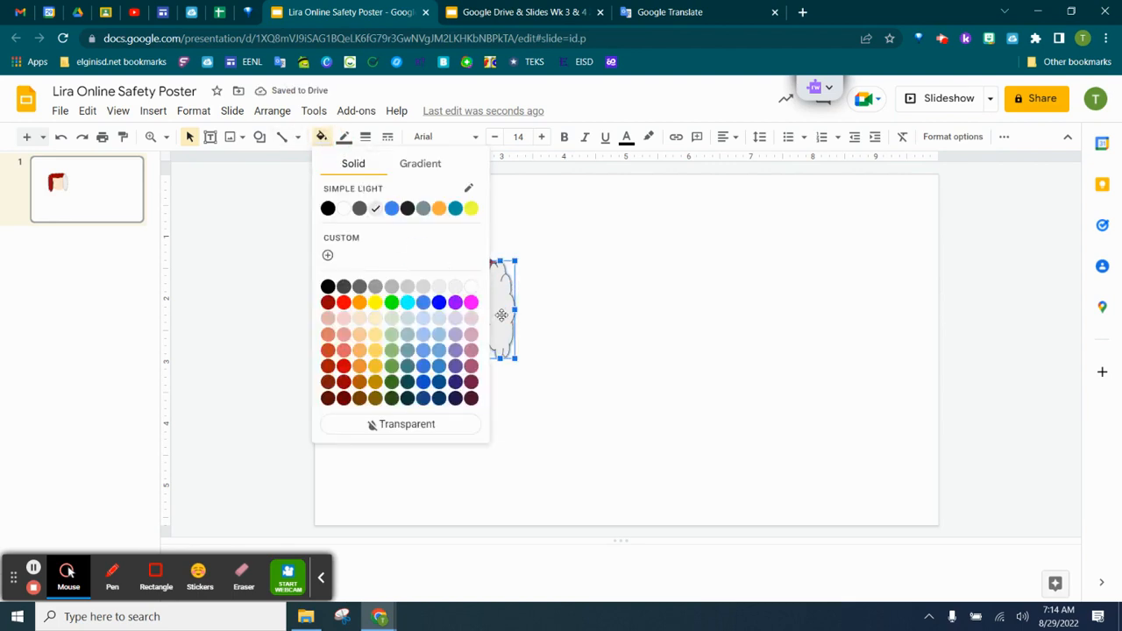
pyautogui.click(327, 303)
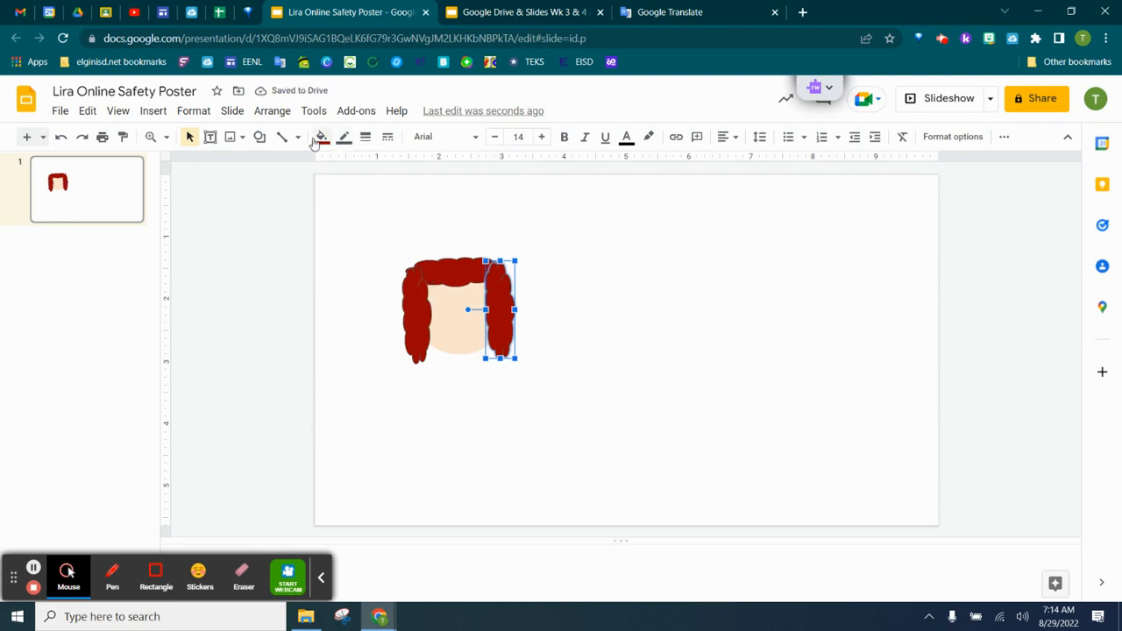
# Set the border color of all three hair clouds to the same dark red as their fill.
pyautogui.click(344, 140)
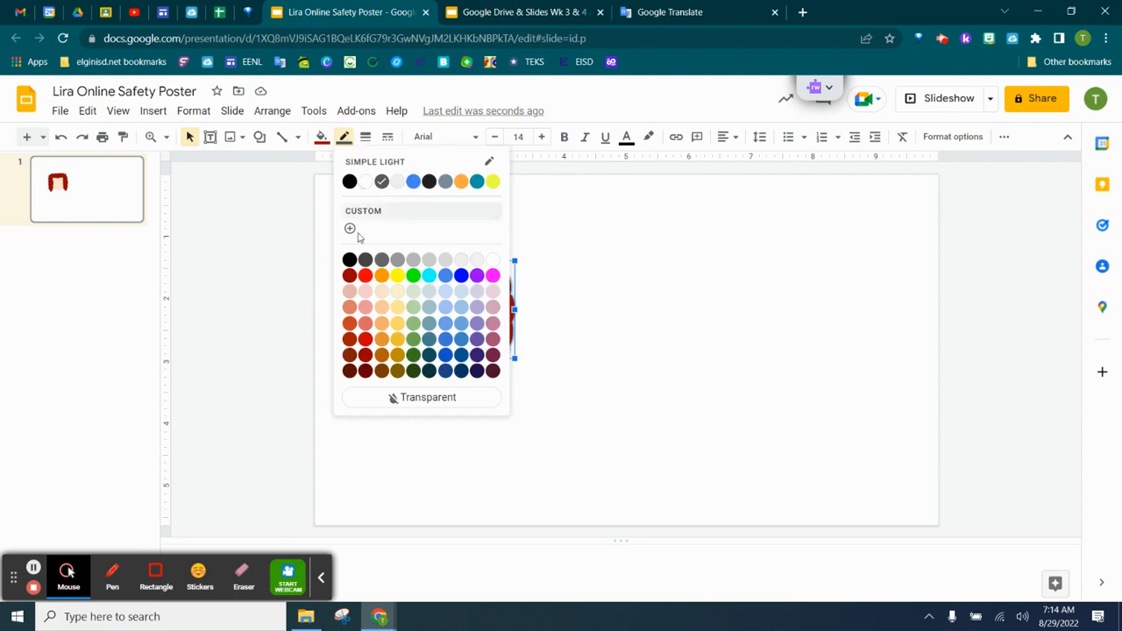
pyautogui.click(349, 277)
pyautogui.click(462, 283)
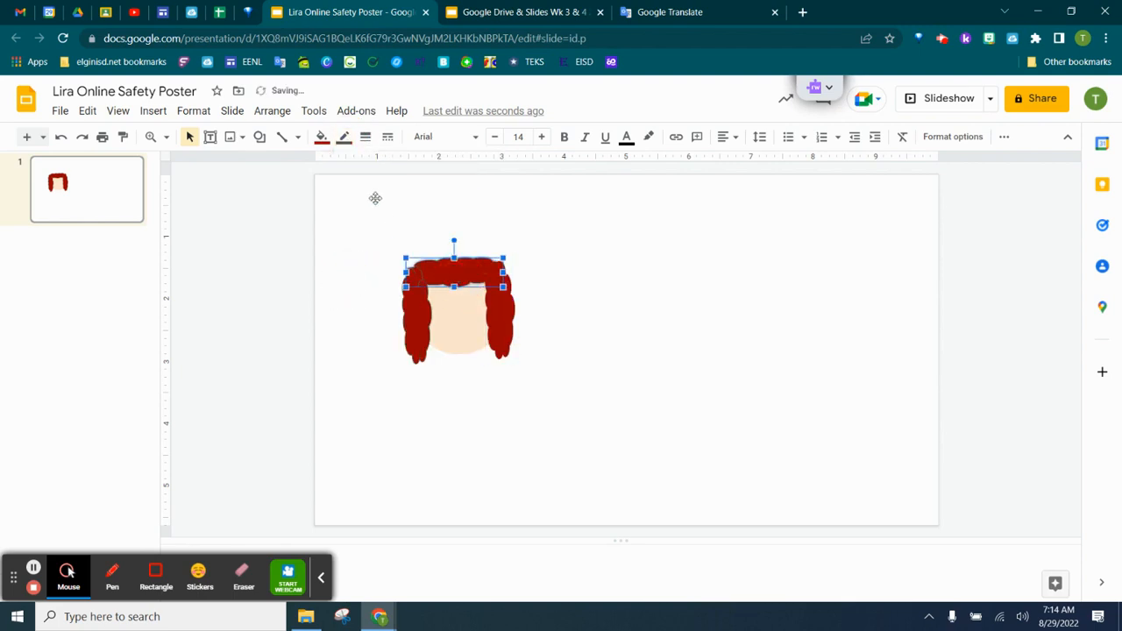
pyautogui.click(345, 138)
pyautogui.click(344, 277)
pyautogui.click(412, 311)
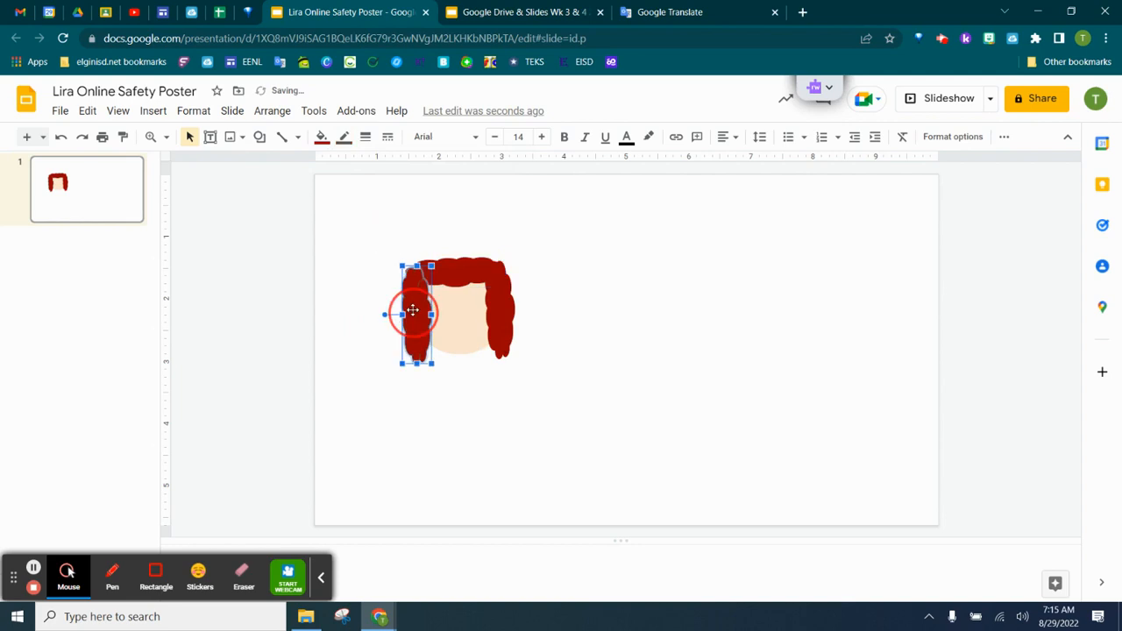
pyautogui.click(344, 138)
pyautogui.click(349, 276)
pyautogui.click(461, 423)
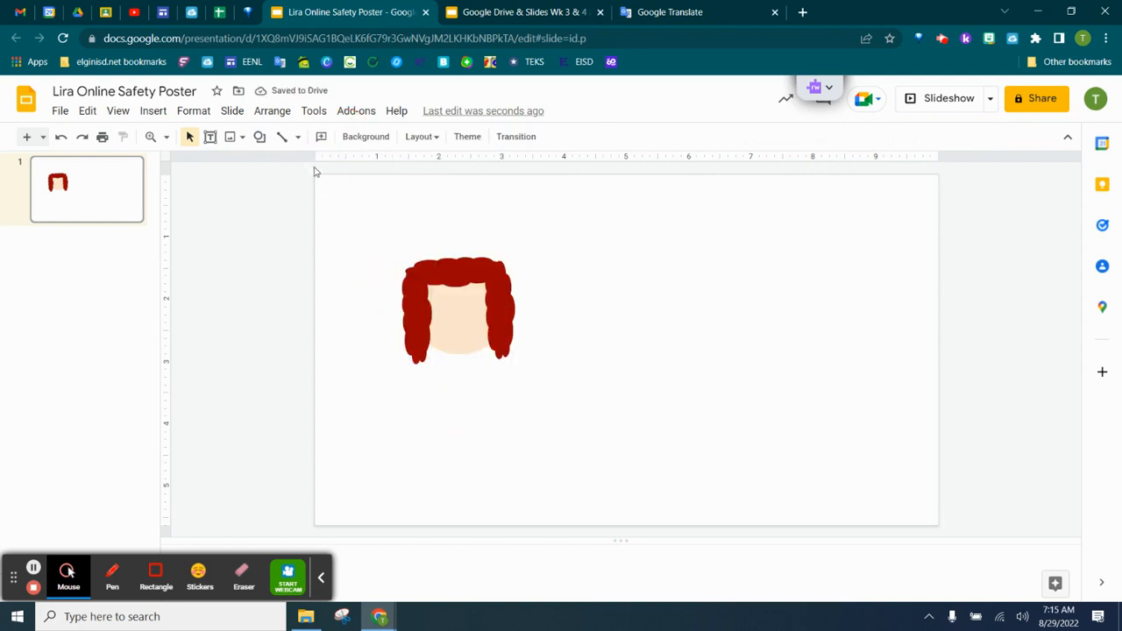
# Draw a small circle on the upper left of the face as the left eye.
pyautogui.click(260, 140)
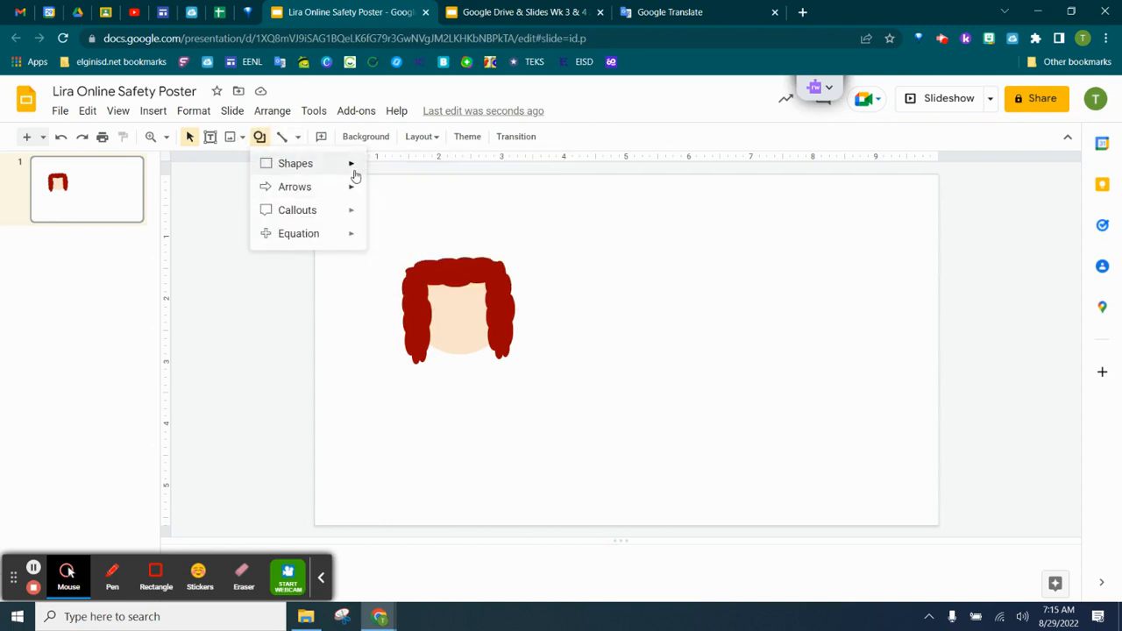
pyautogui.moveTo(353, 175)
pyautogui.click(383, 196)
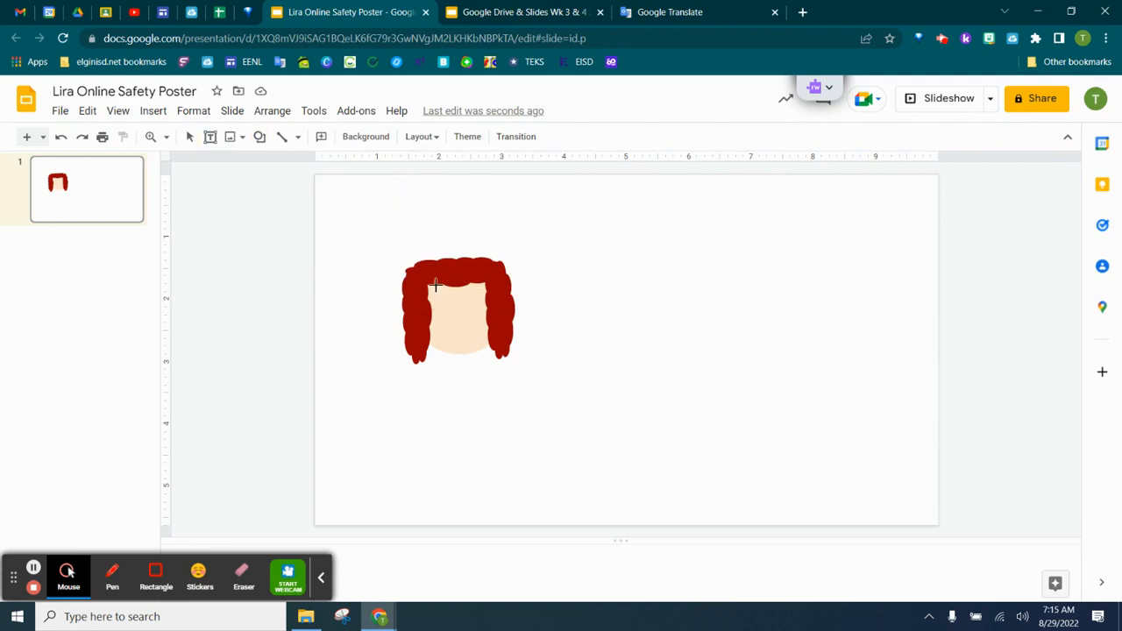
pyautogui.moveTo(433, 292); pyautogui.dragTo(451, 310)
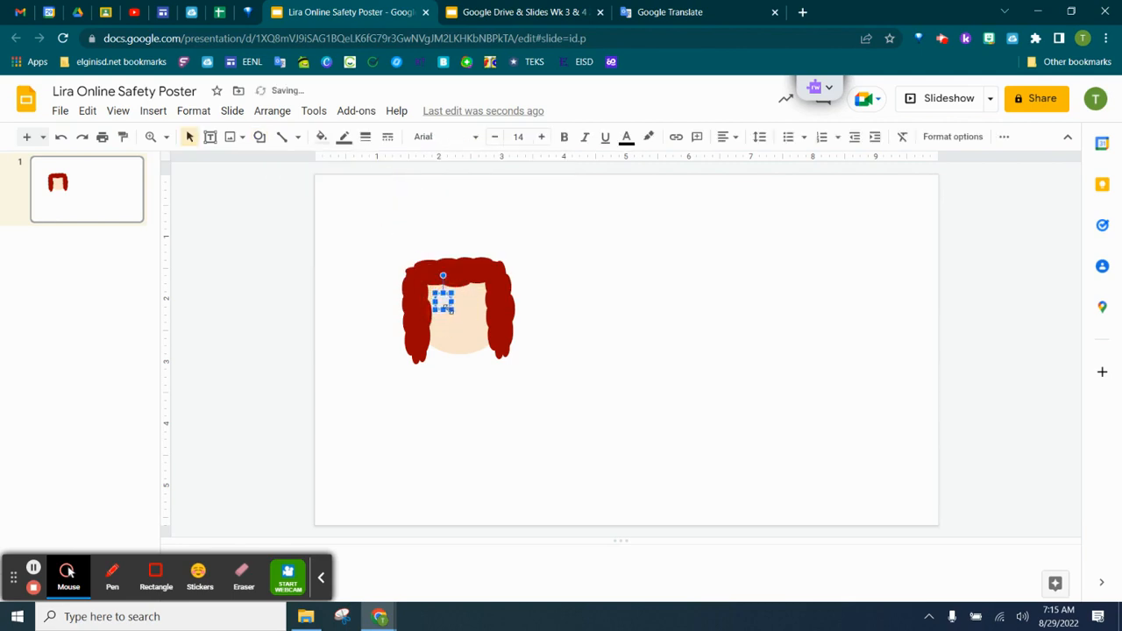
pyautogui.rightClick(442, 300)
pyautogui.click(476, 173)
pyautogui.click(359, 218)
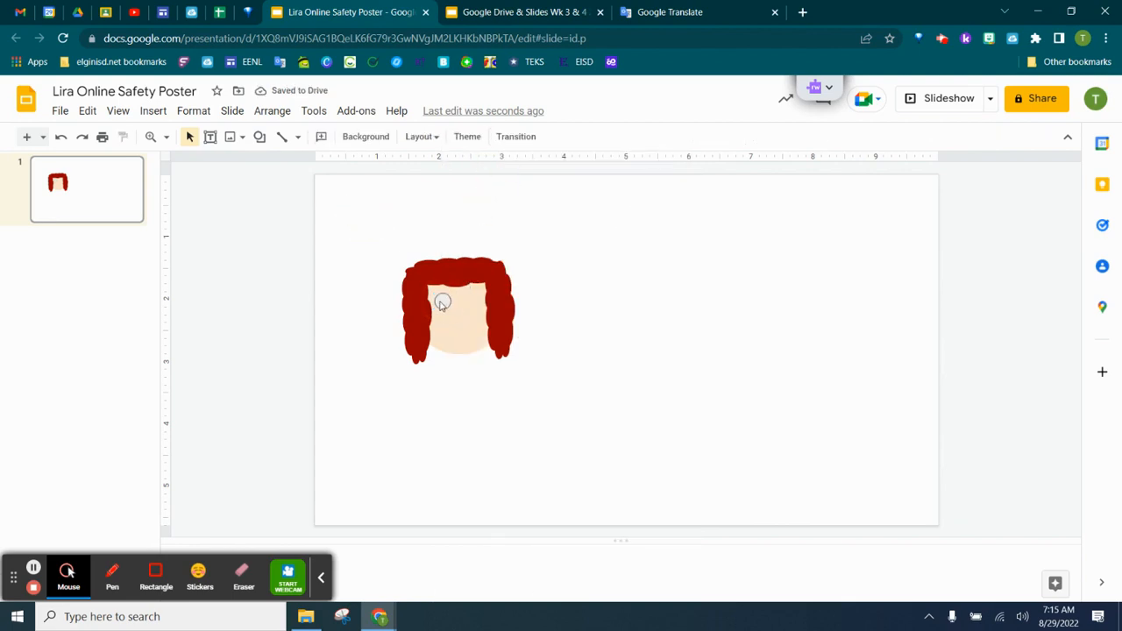
# Set both the fill and the border of the left eye circle to white.
pyautogui.click(443, 302)
pyautogui.click(321, 137)
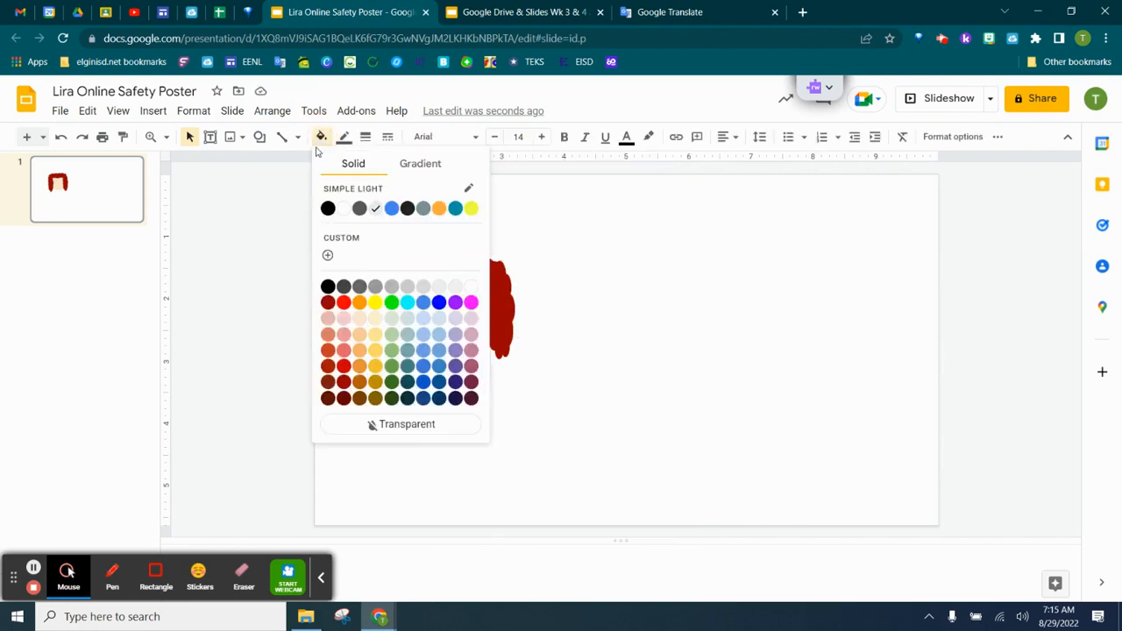
pyautogui.click(342, 209)
pyautogui.click(343, 137)
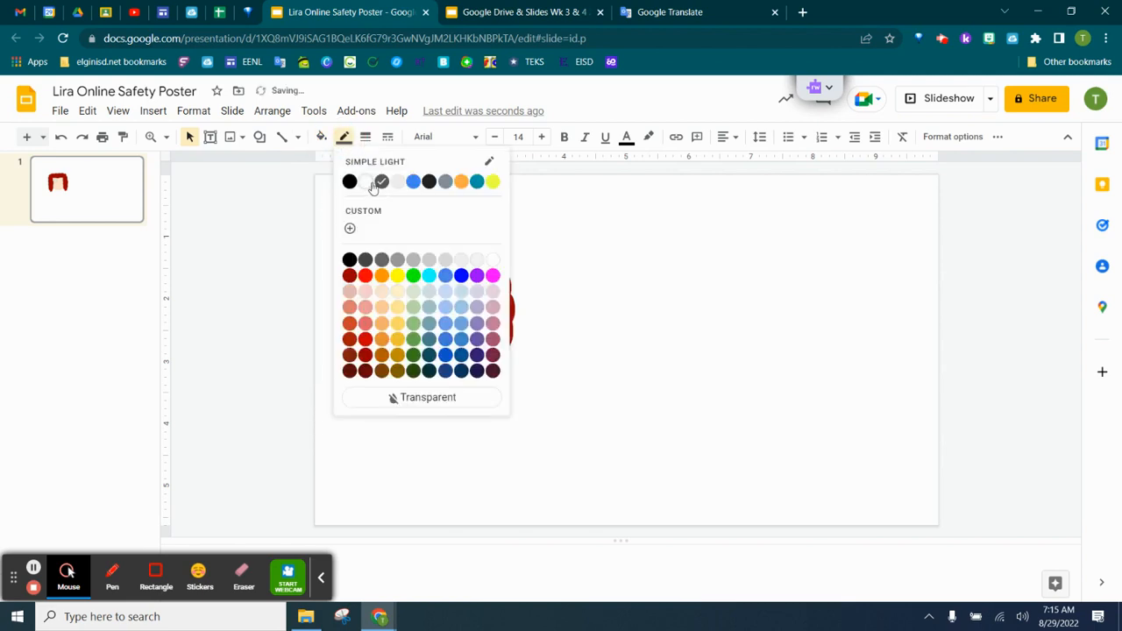
pyautogui.click(372, 185)
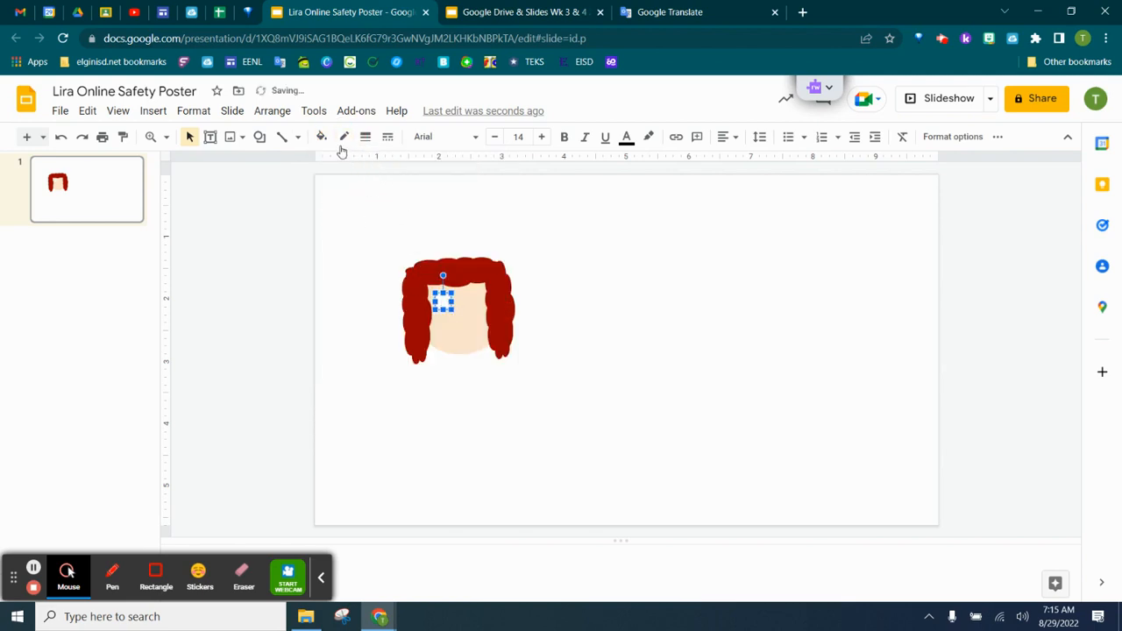
# Duplicate the white eye circle and place the copy level with it on the right side of the face.
pyautogui.rightClick(442, 302)
pyautogui.click(494, 174)
pyautogui.rightClick(567, 292)
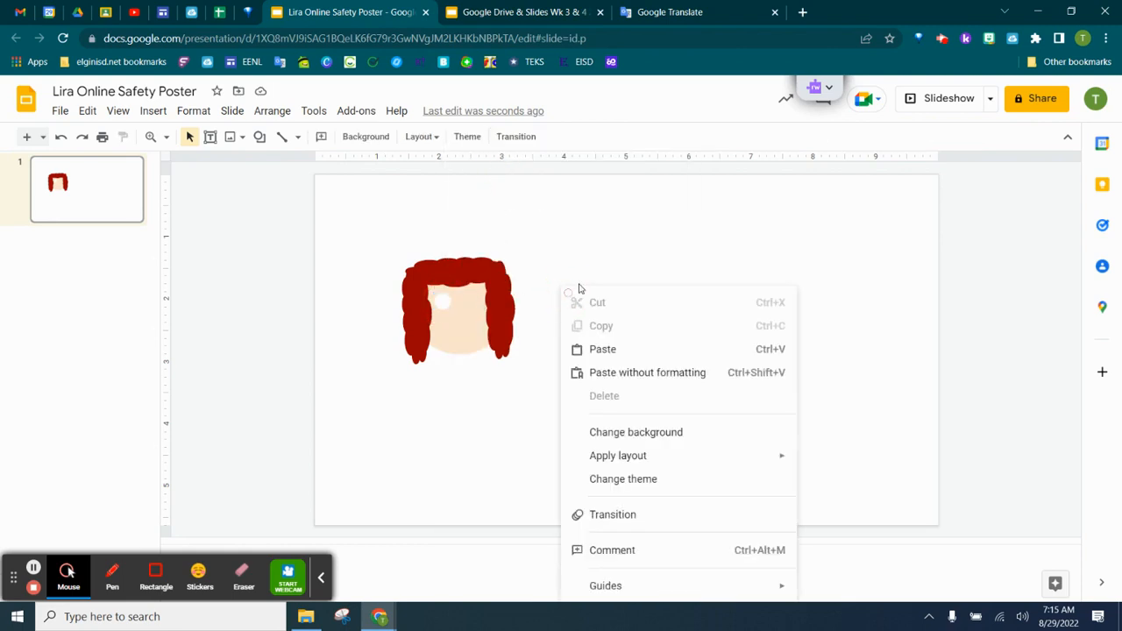
pyautogui.click(602, 349)
pyautogui.moveTo(454, 311); pyautogui.dragTo(469, 300)
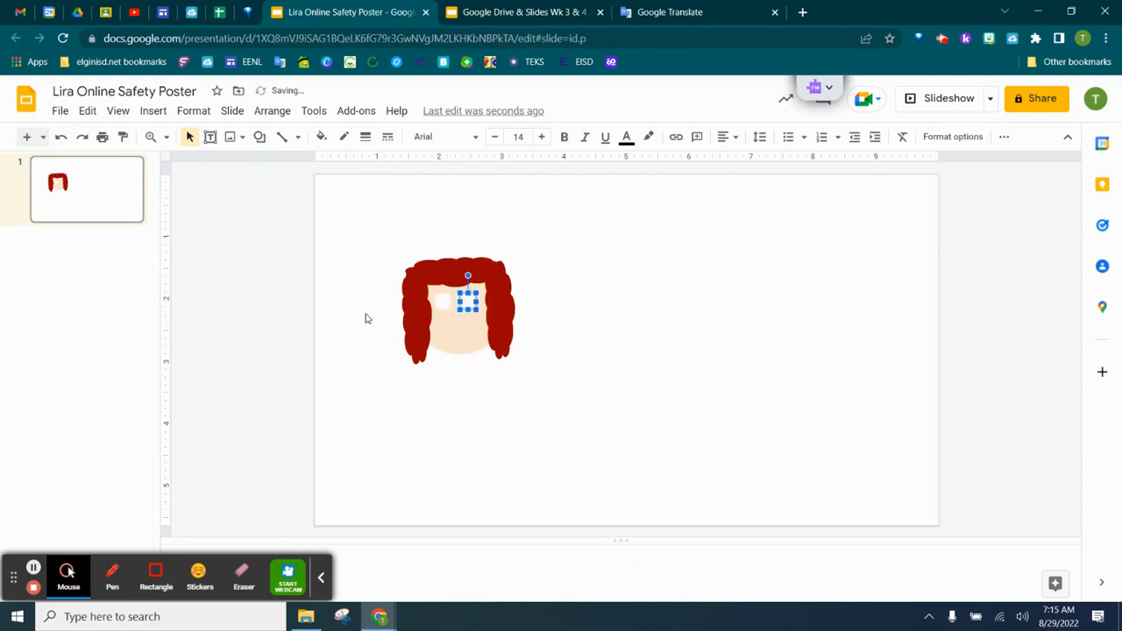
# Draw a tiny circle at the center of the left eye as a pupil and fill it with blue.
pyautogui.click(259, 136)
pyautogui.moveTo(321, 163)
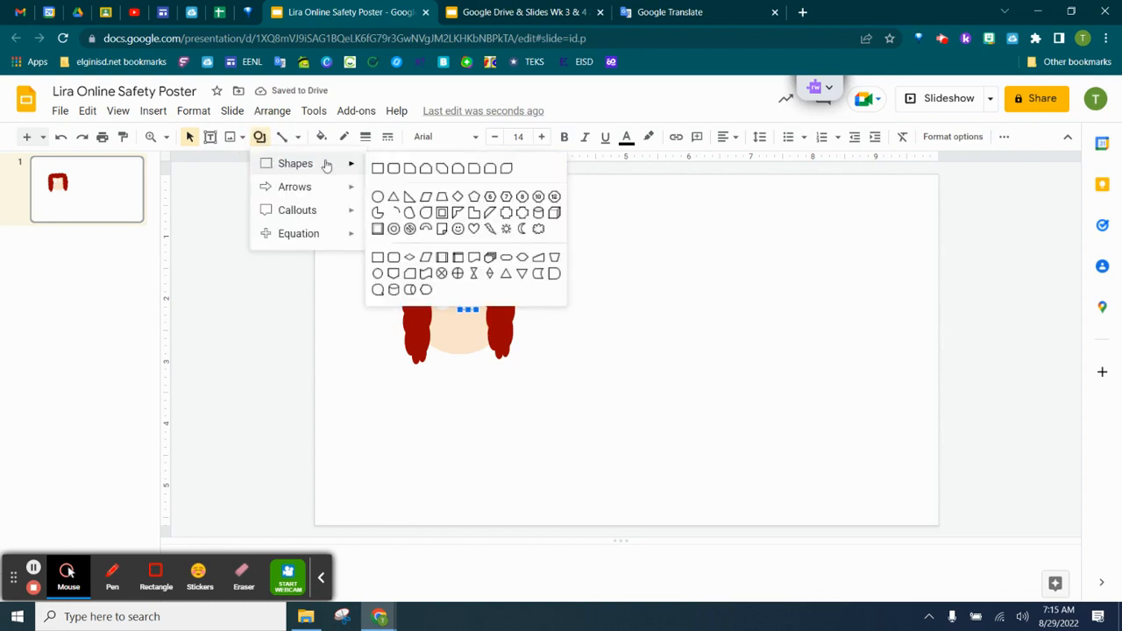
pyautogui.click(378, 195)
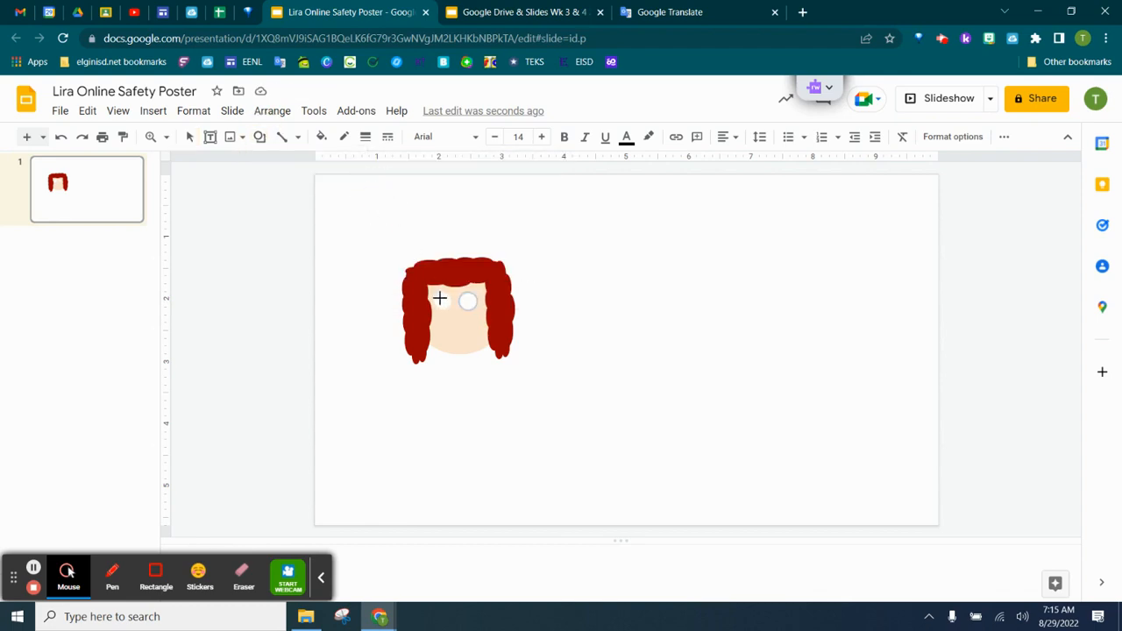
pyautogui.moveTo(439, 299); pyautogui.dragTo(447, 307)
pyautogui.click(322, 138)
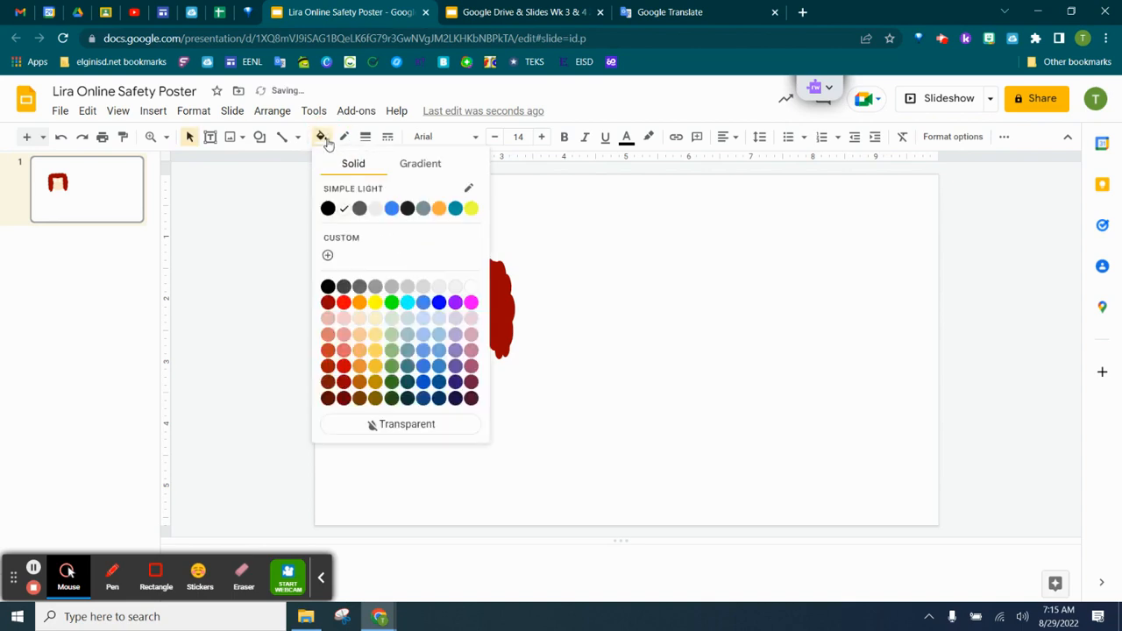
pyautogui.click(392, 211)
pyautogui.click(570, 282)
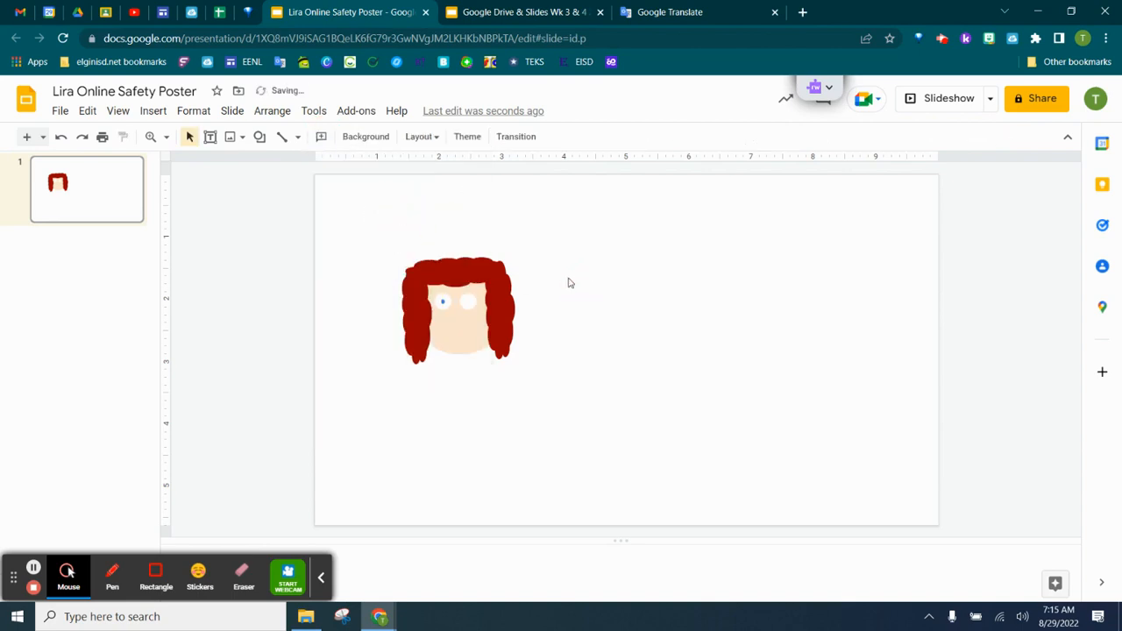
# Duplicate the blue pupil and place the copy at the center of the right eye, undoing any accidental move of the face.
pyautogui.click(439, 302)
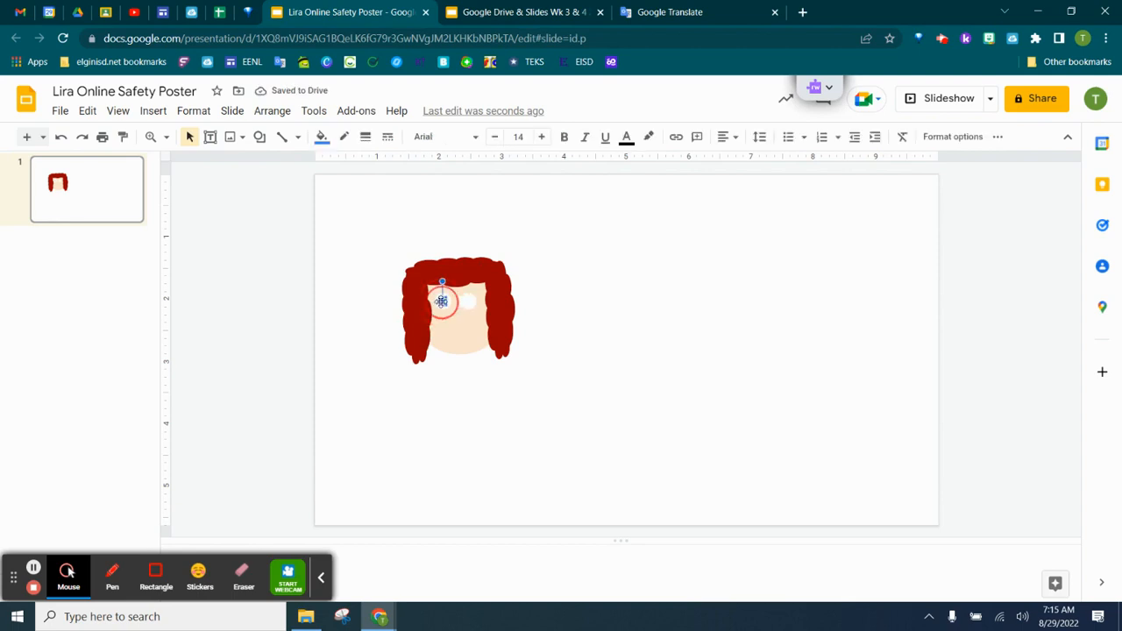
pyautogui.moveTo(450, 299); pyautogui.dragTo(444, 302)
pyautogui.rightClick(444, 303)
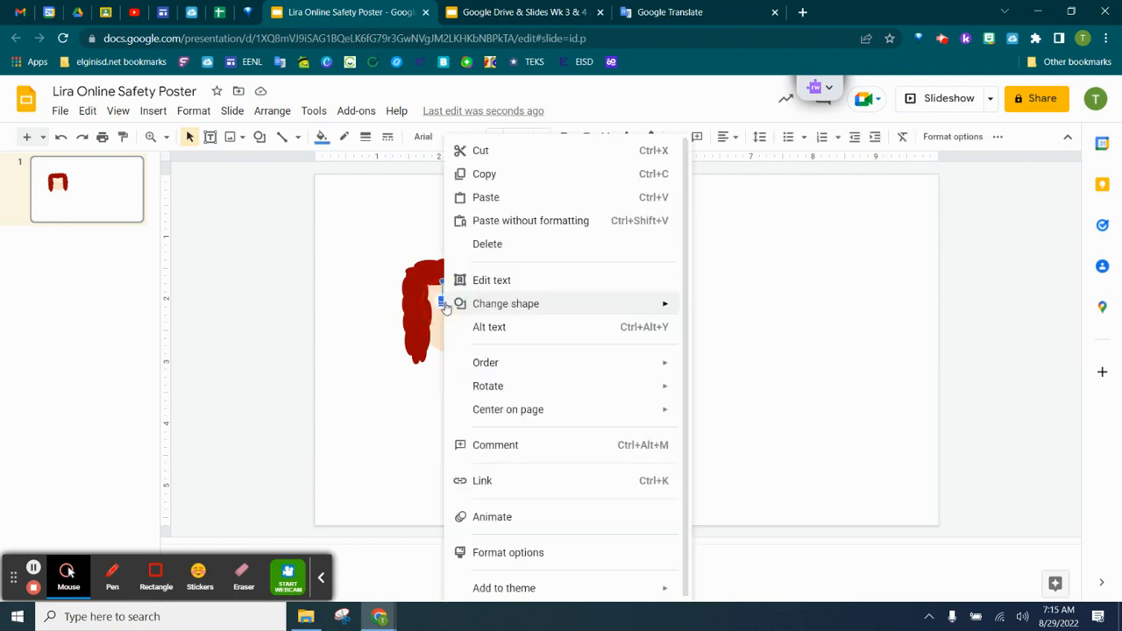
pyautogui.click(476, 170)
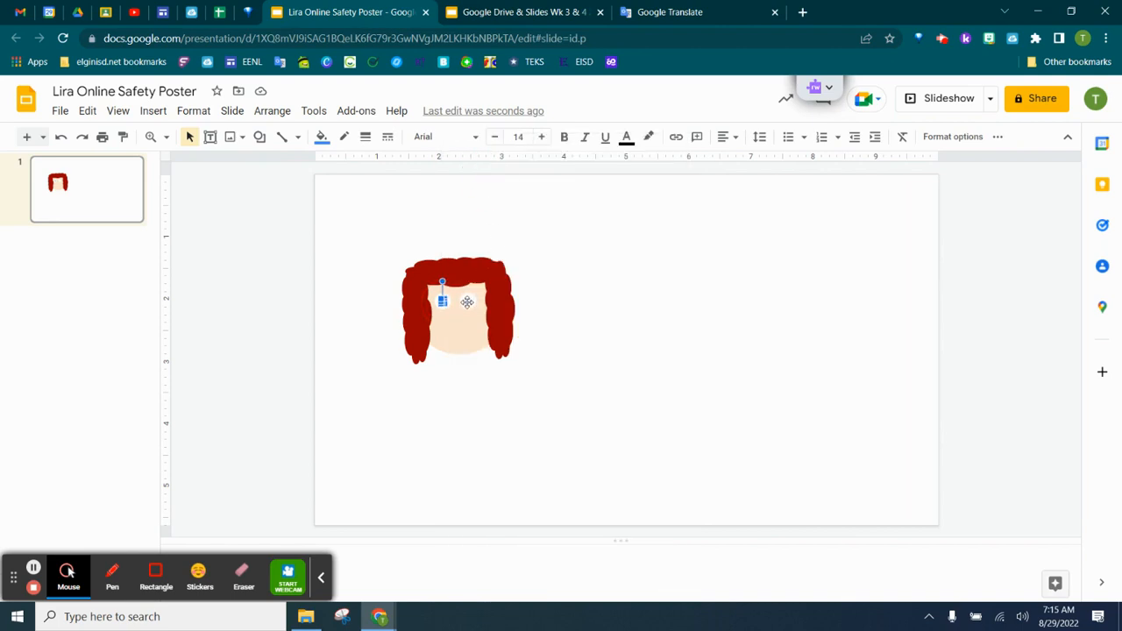
pyautogui.rightClick(574, 298)
pyautogui.click(604, 350)
pyautogui.moveTo(451, 323); pyautogui.dragTo(455, 321)
pyautogui.click(61, 137)
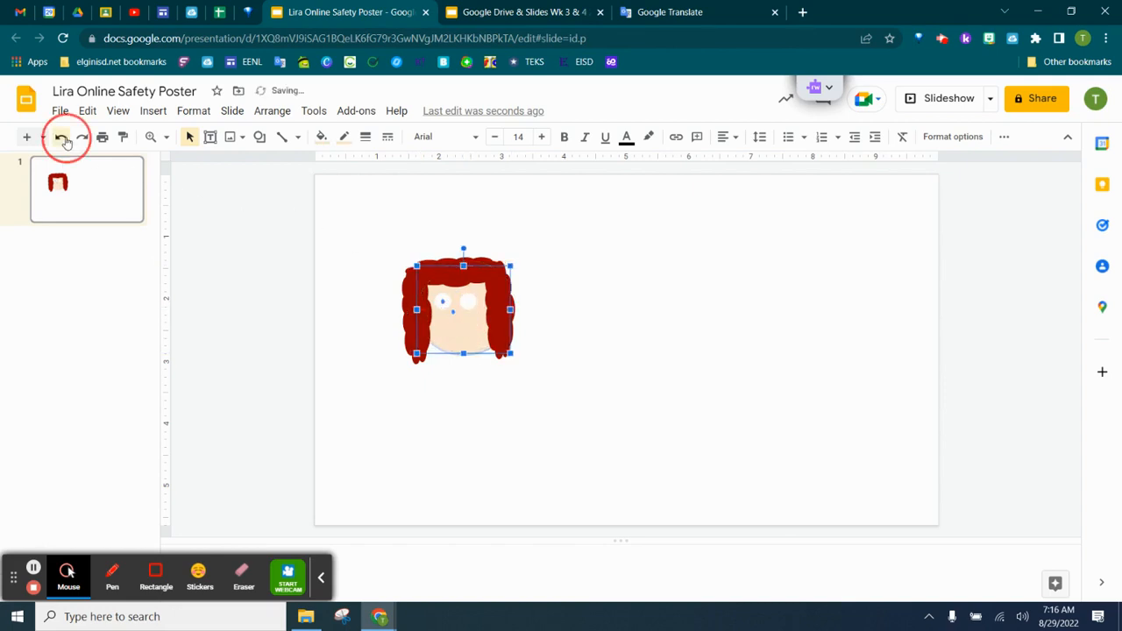
pyautogui.moveTo(452, 309); pyautogui.dragTo(470, 301)
pyautogui.click(602, 307)
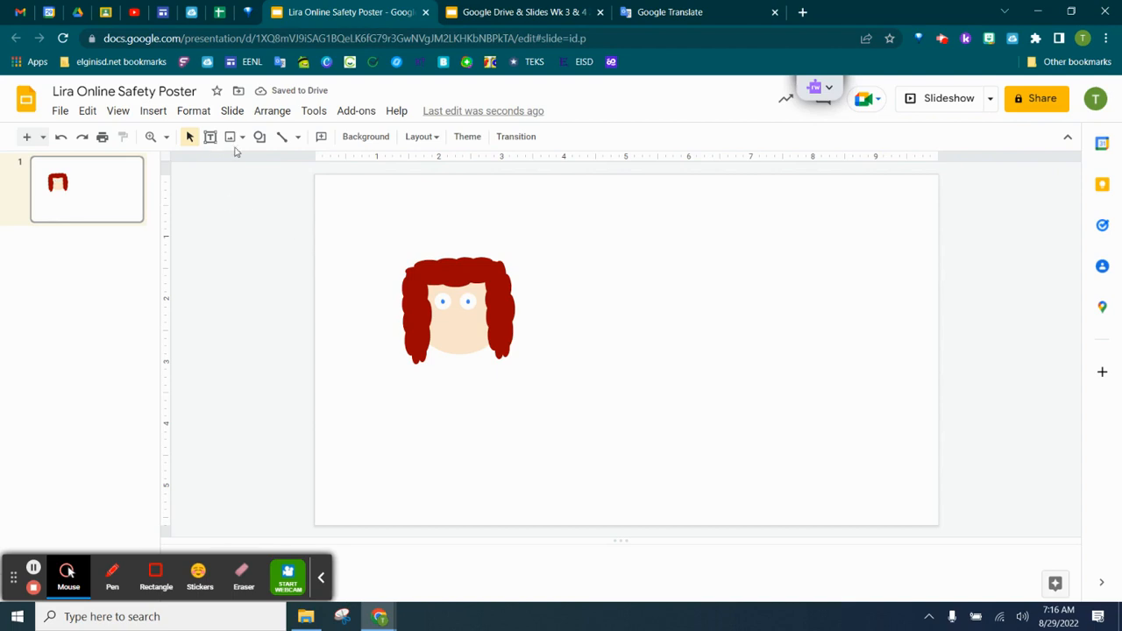
# Draw a small triangle below the eyes as the nose and rotate it to point left at the middle of the face.
pyautogui.click(260, 137)
pyautogui.moveTo(293, 167)
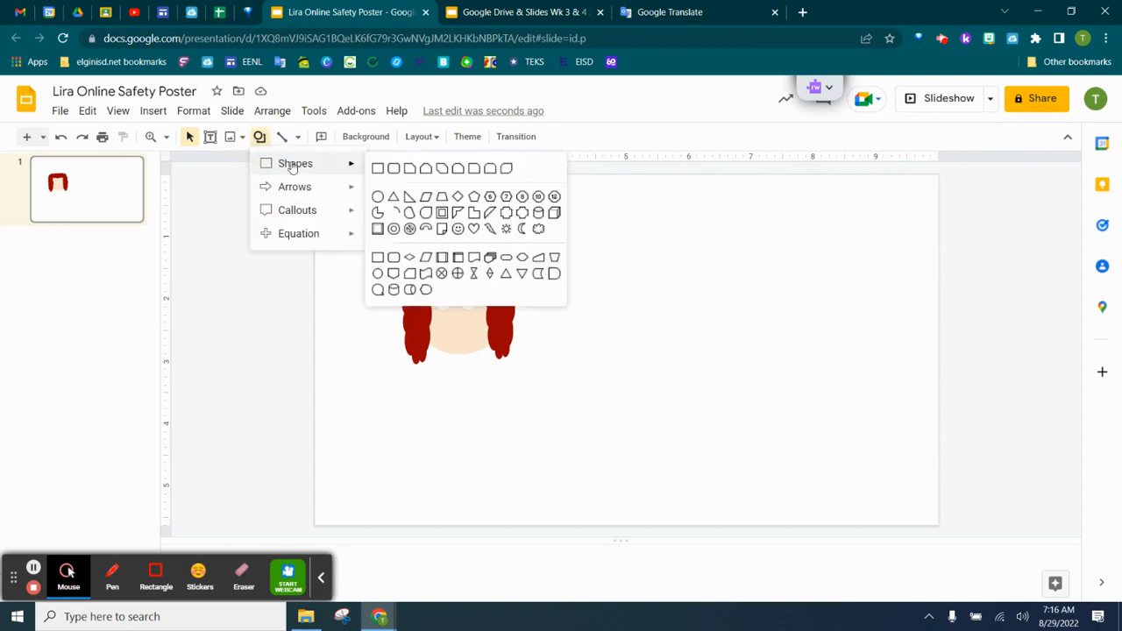
pyautogui.click(394, 196)
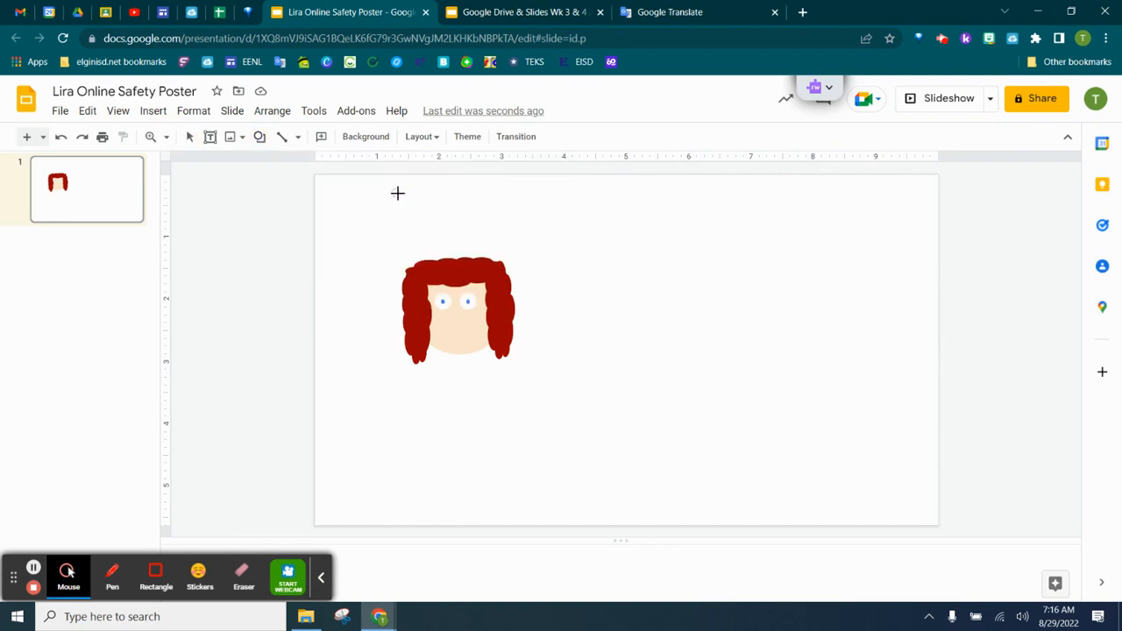
pyautogui.moveTo(454, 313)
pyautogui.mouseDown()
pyautogui.moveTo(463, 326)
pyautogui.moveTo(453, 303)
pyautogui.moveTo(437, 327)
pyautogui.mouseUp()
pyautogui.click(544, 314)
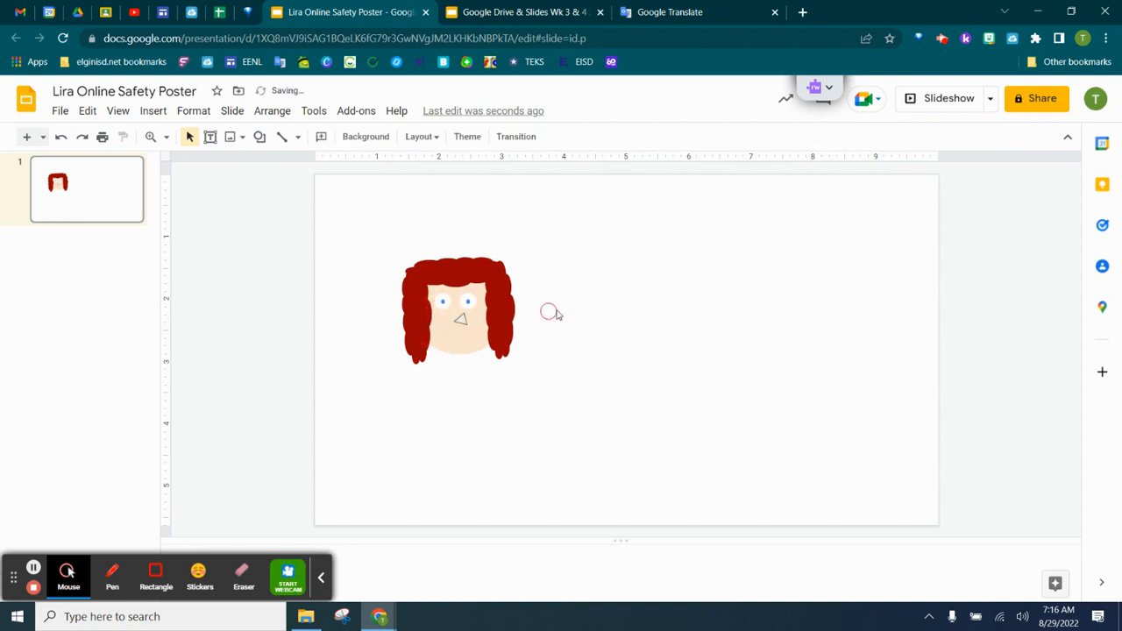
pyautogui.click(462, 318)
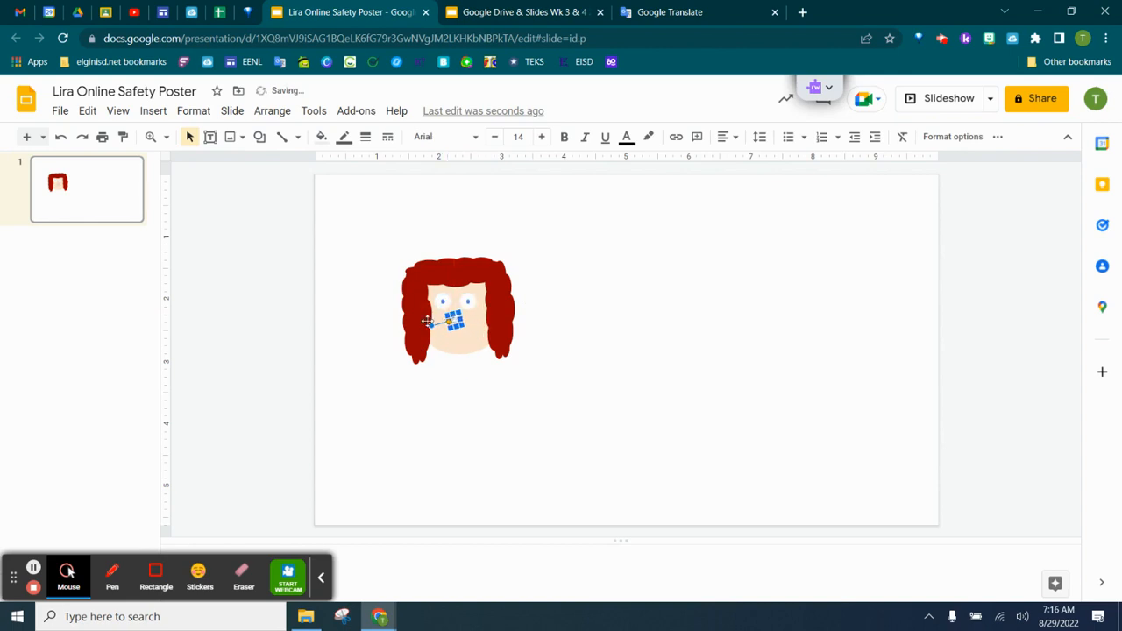
pyautogui.moveTo(431, 326); pyautogui.dragTo(432, 324)
pyautogui.click(571, 317)
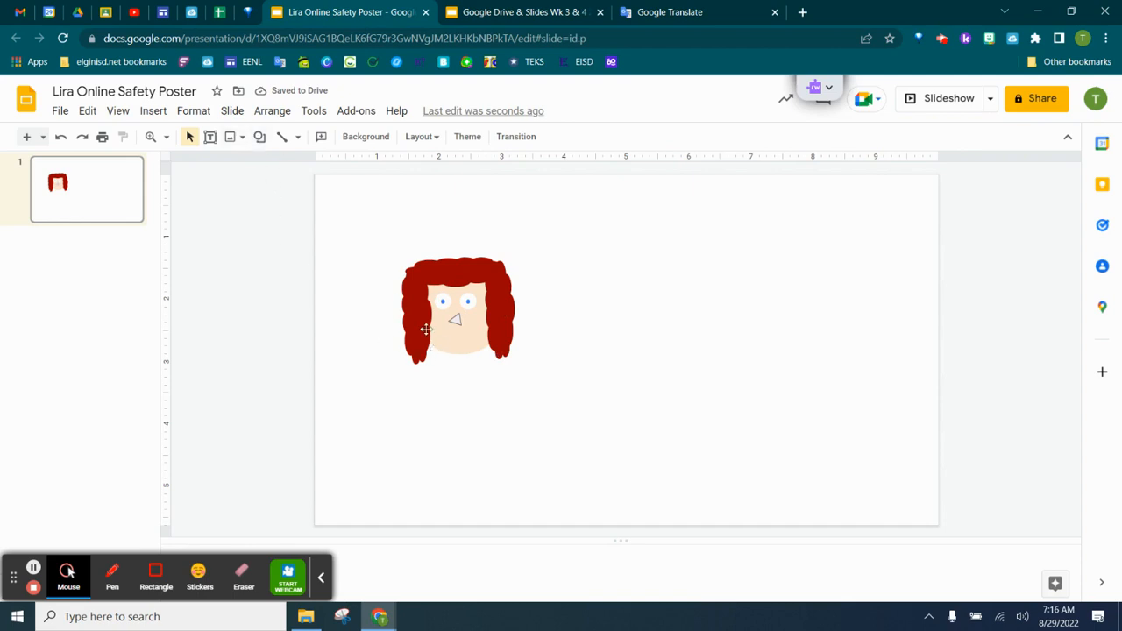
# Fill the nose triangle with the same light orange skin tone as the face.
pyautogui.click(455, 319)
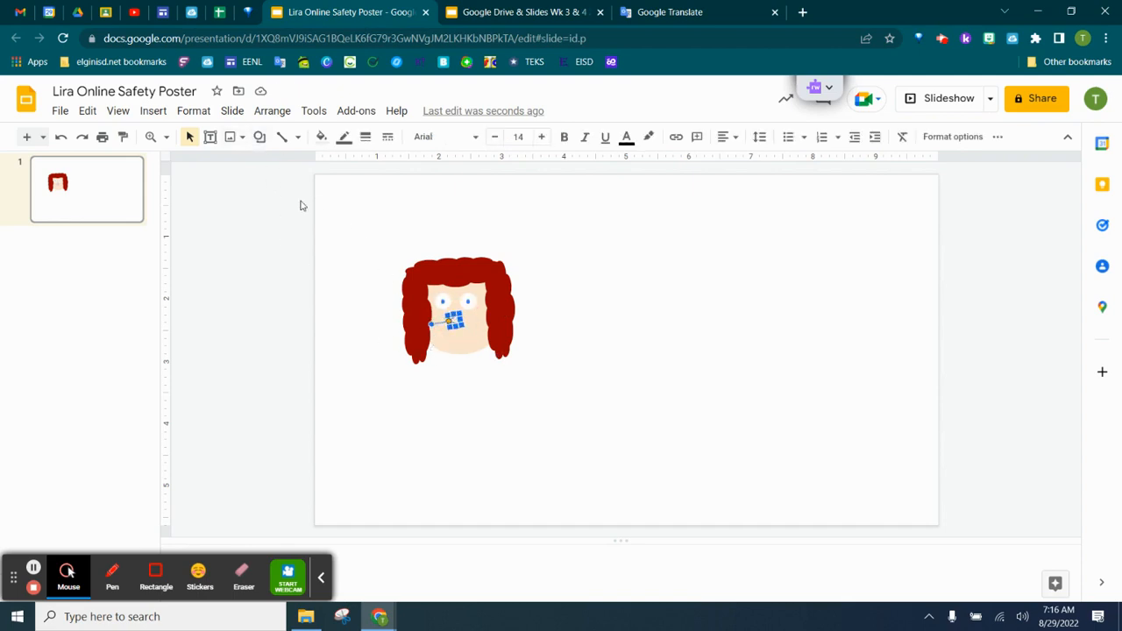
pyautogui.click(321, 137)
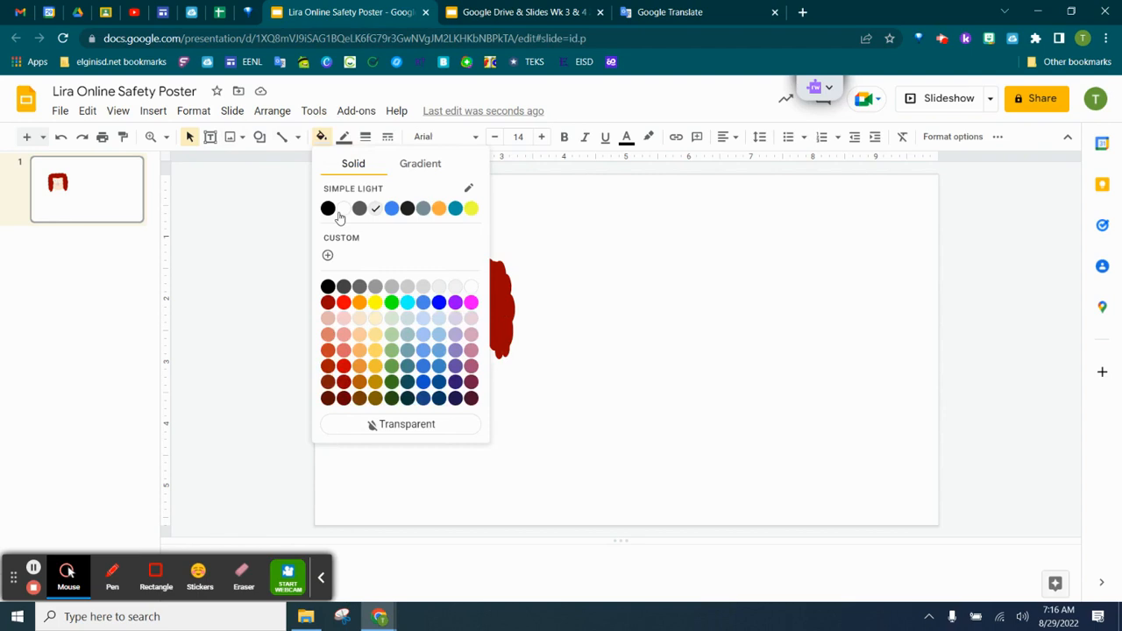
pyautogui.click(360, 318)
pyautogui.click(586, 283)
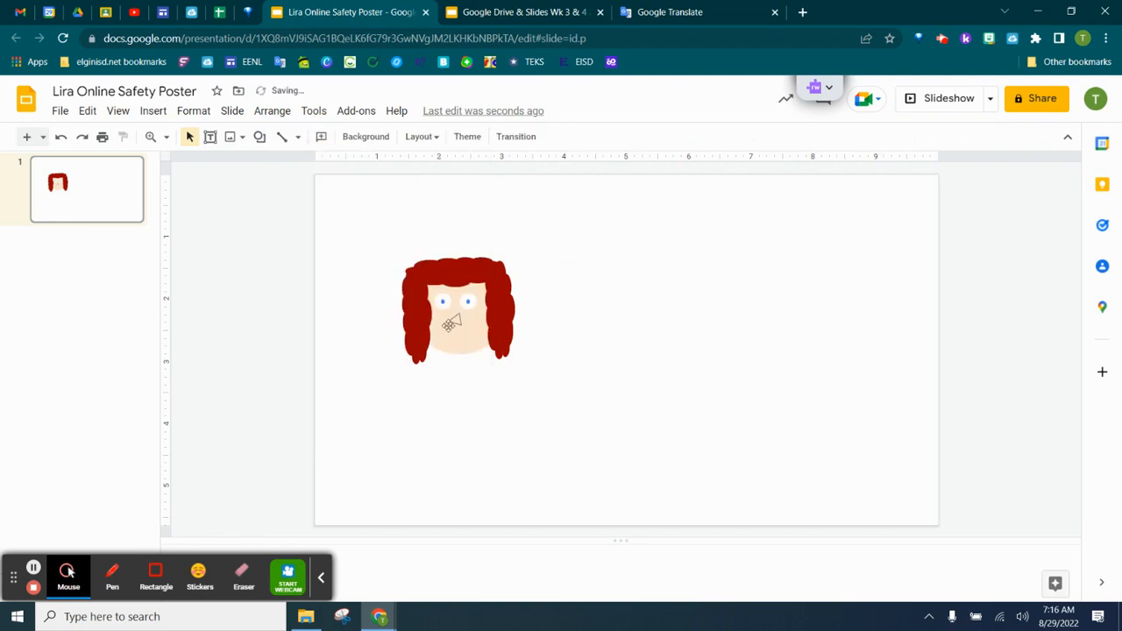
# Draw a moon shape, rotate it to horizontal with the ends pointing up and place it below the nose as a smiling mouth.
pyautogui.click(260, 137)
pyautogui.moveTo(346, 165)
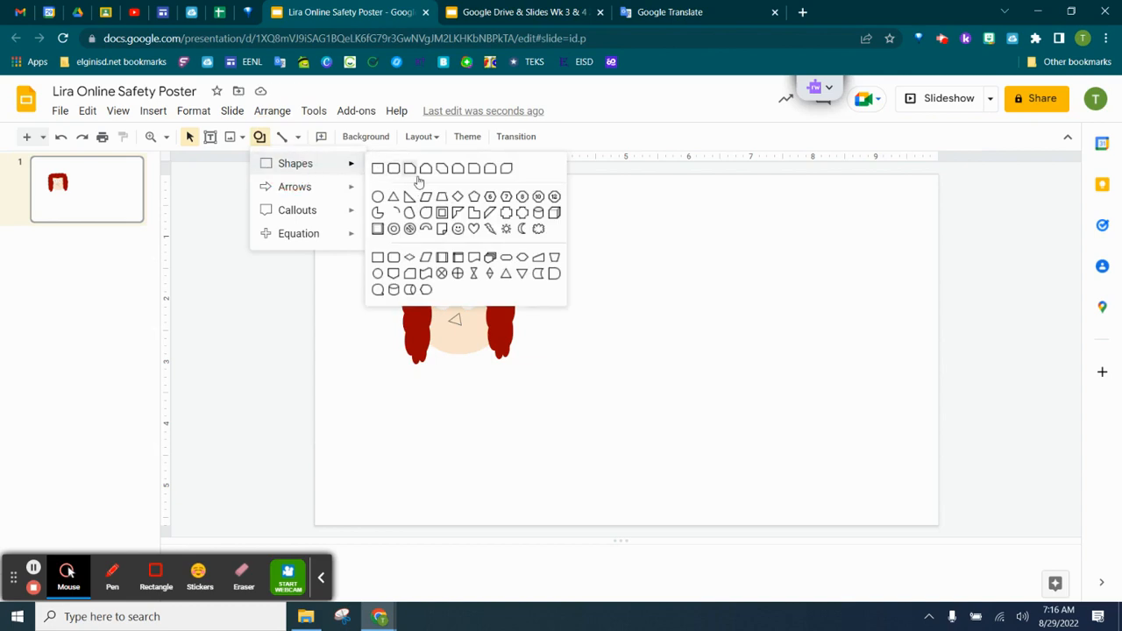
pyautogui.click(523, 229)
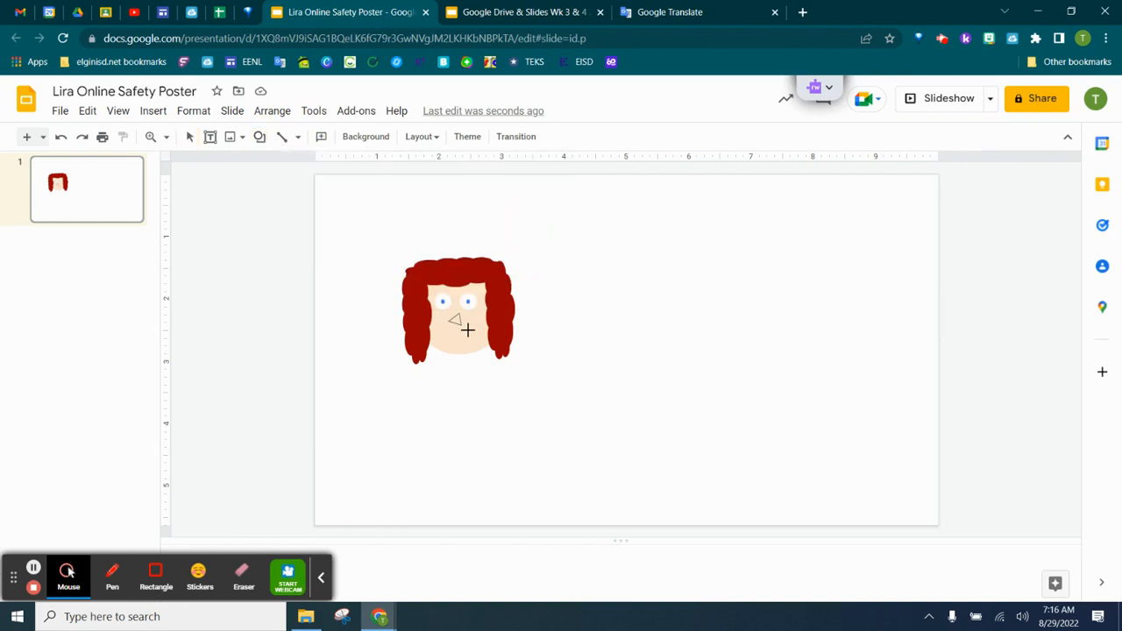
pyautogui.moveTo(439, 334); pyautogui.dragTo(462, 376)
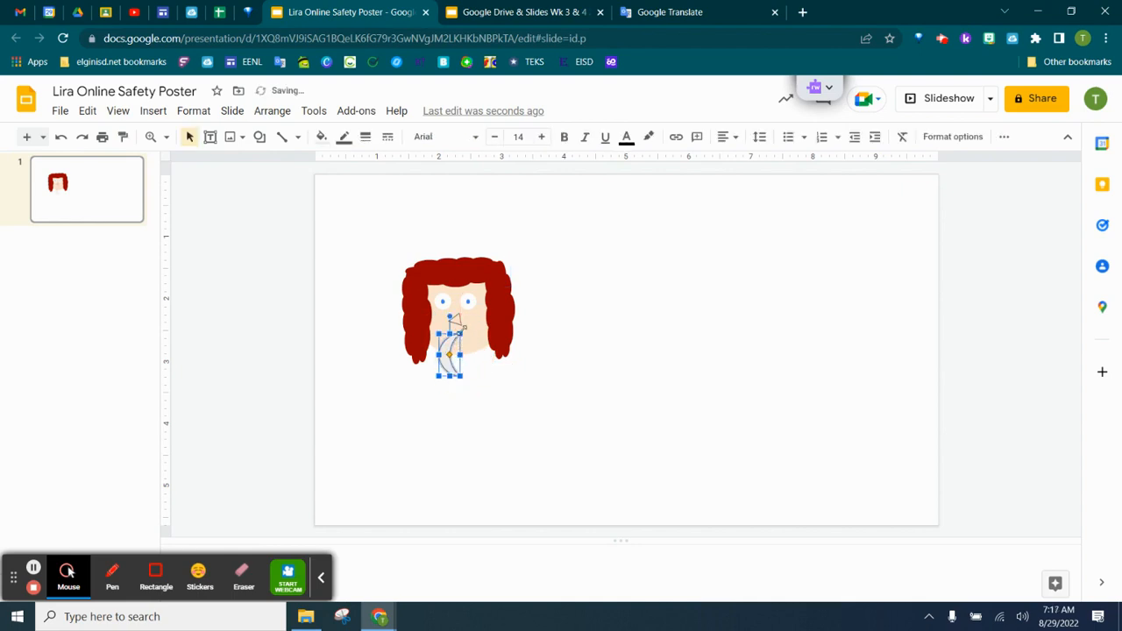
pyautogui.moveTo(449, 317)
pyautogui.mouseDown()
pyautogui.moveTo(403, 349)
pyautogui.moveTo(456, 338)
pyautogui.mouseUp()
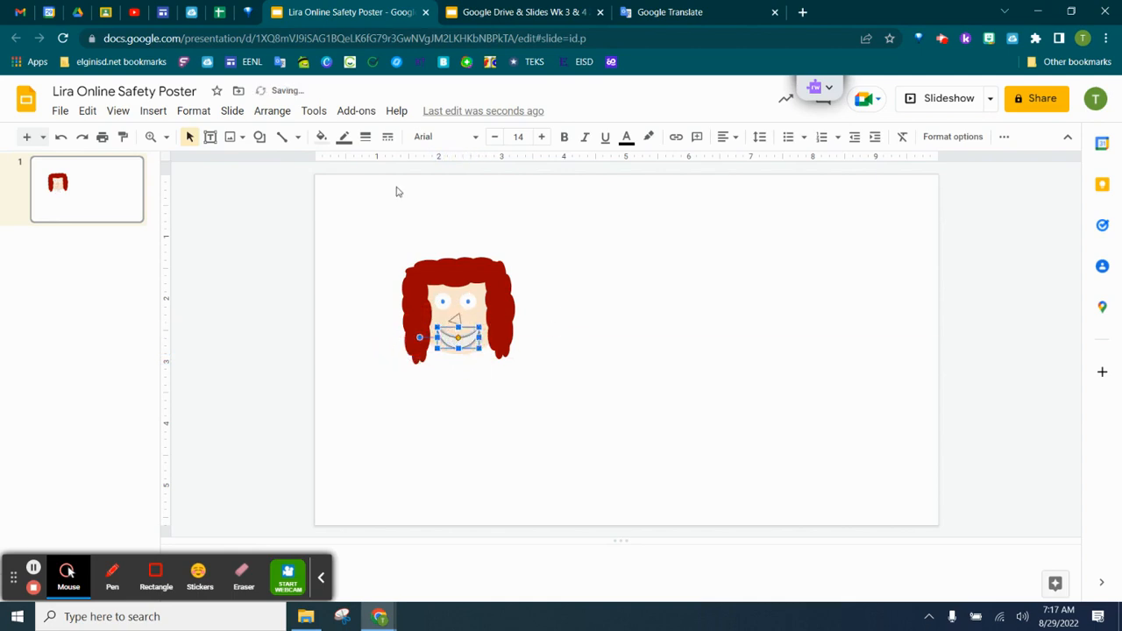
# Set both the fill and the border of the moon-shaped mouth to bright red.
pyautogui.click(320, 136)
pyautogui.click(340, 302)
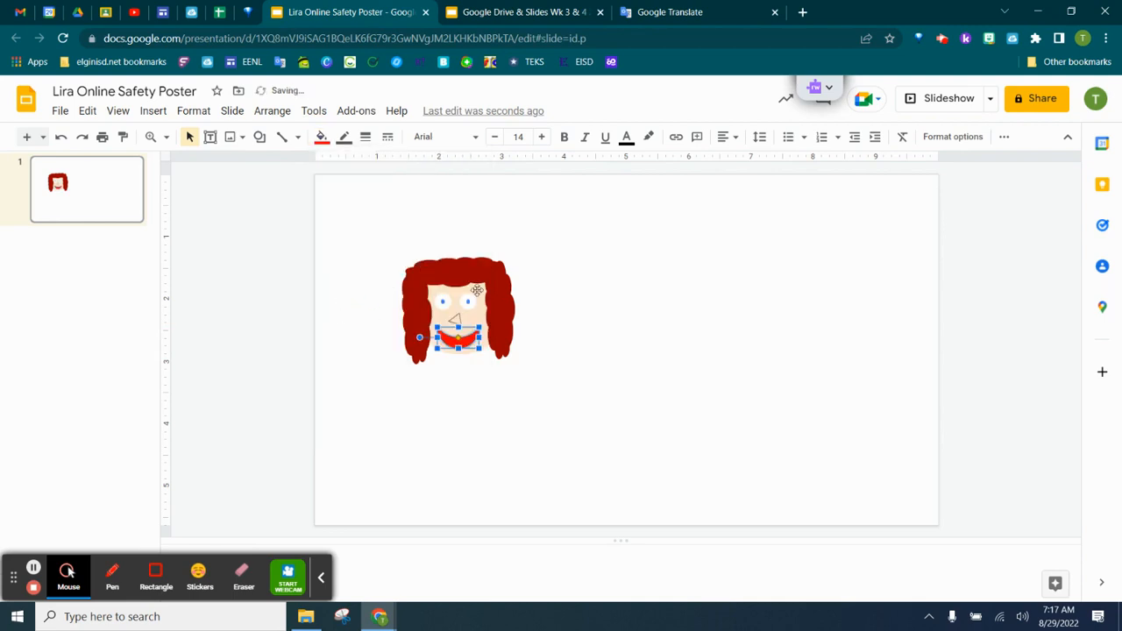
pyautogui.click(344, 136)
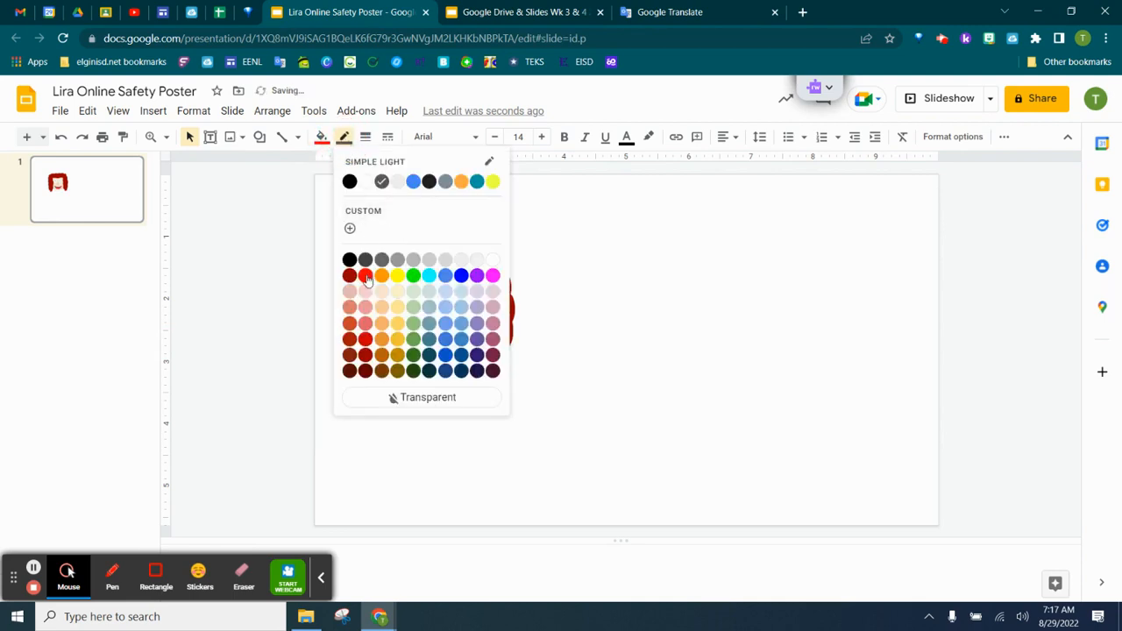
pyautogui.click(365, 277)
pyautogui.click(614, 302)
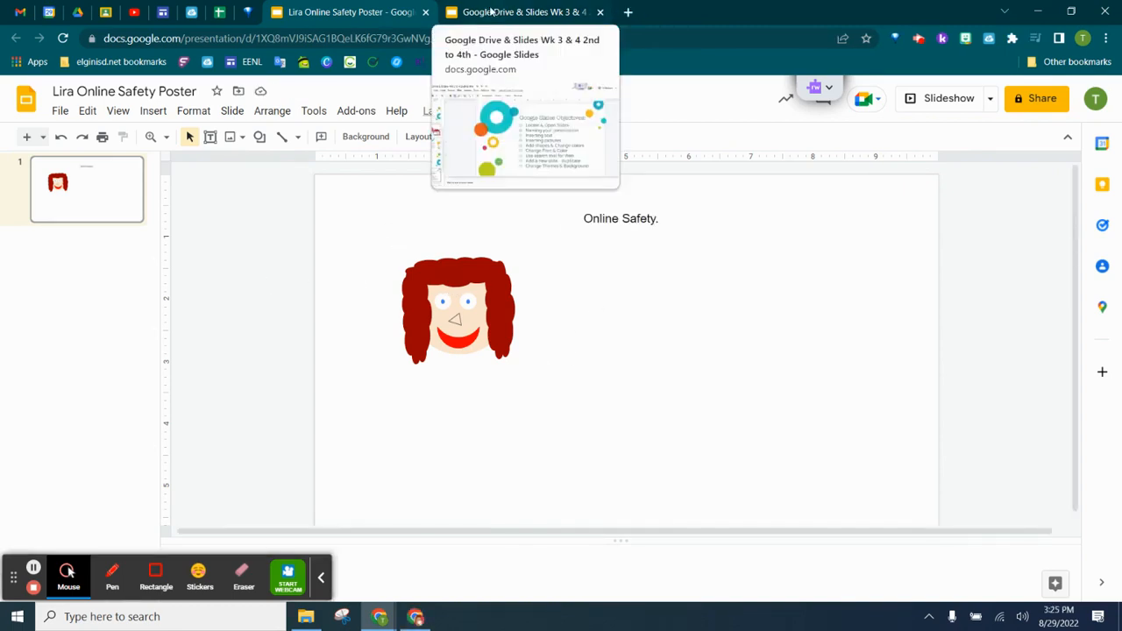
# Select the "Online Safety." text box and switch to the "Google Drive & Slides Wk 3 & 4 2nd to 4th" presentation to view the objectives.
pyautogui.click(594, 217)
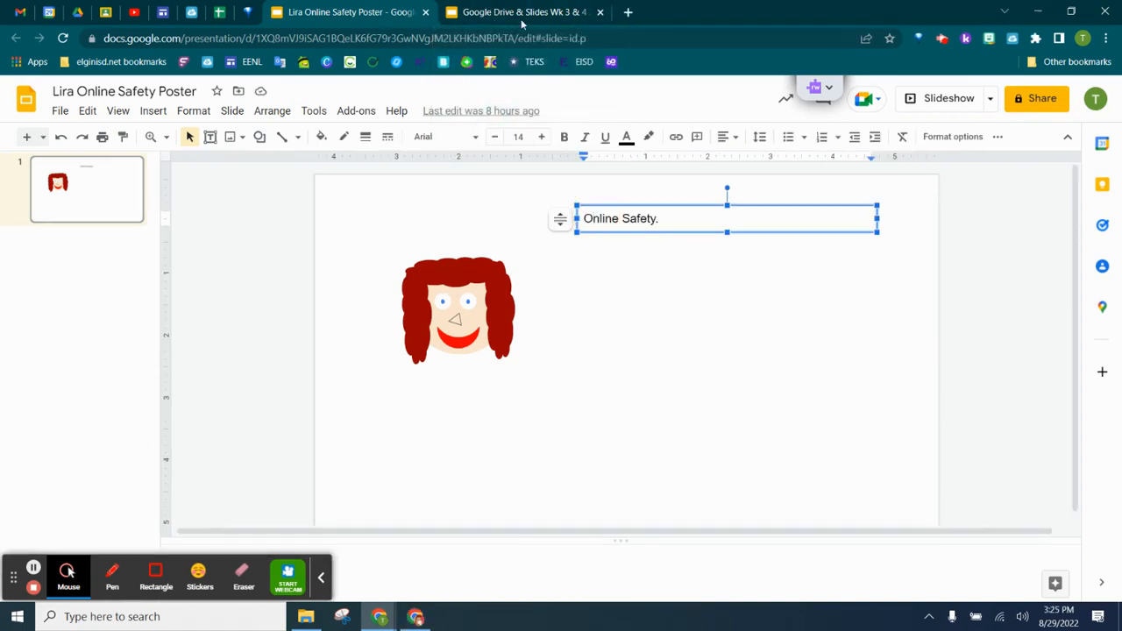
pyautogui.click(498, 12)
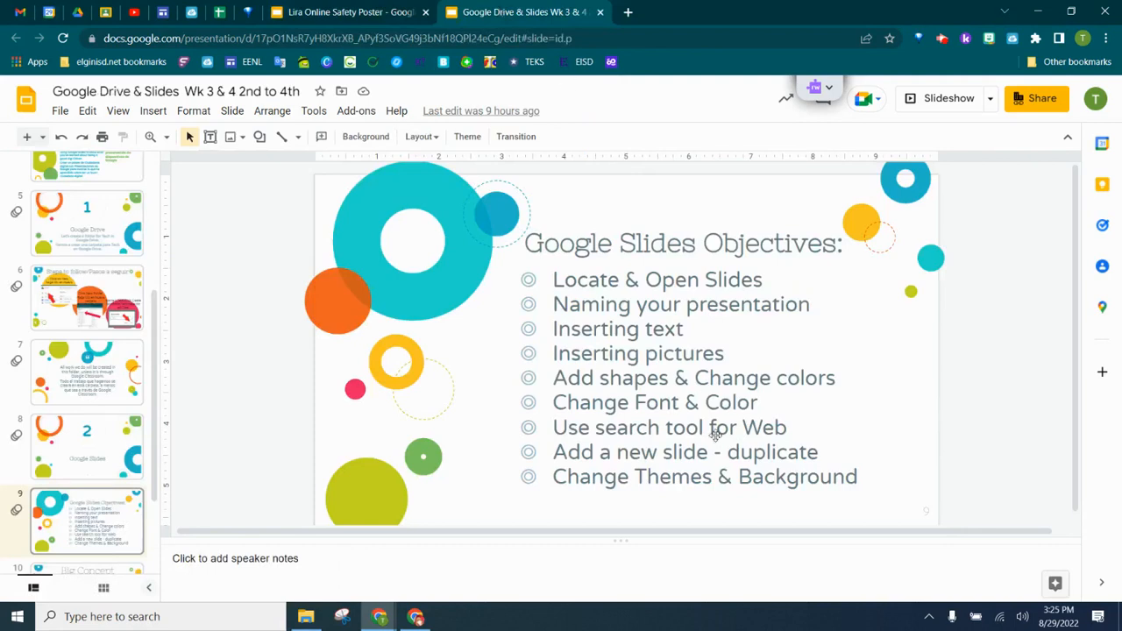
# Return to the "Lira Online Safety Poster" presentation and set the font of the "Online Safety." text box to Press Start 2P.
pyautogui.click(345, 13)
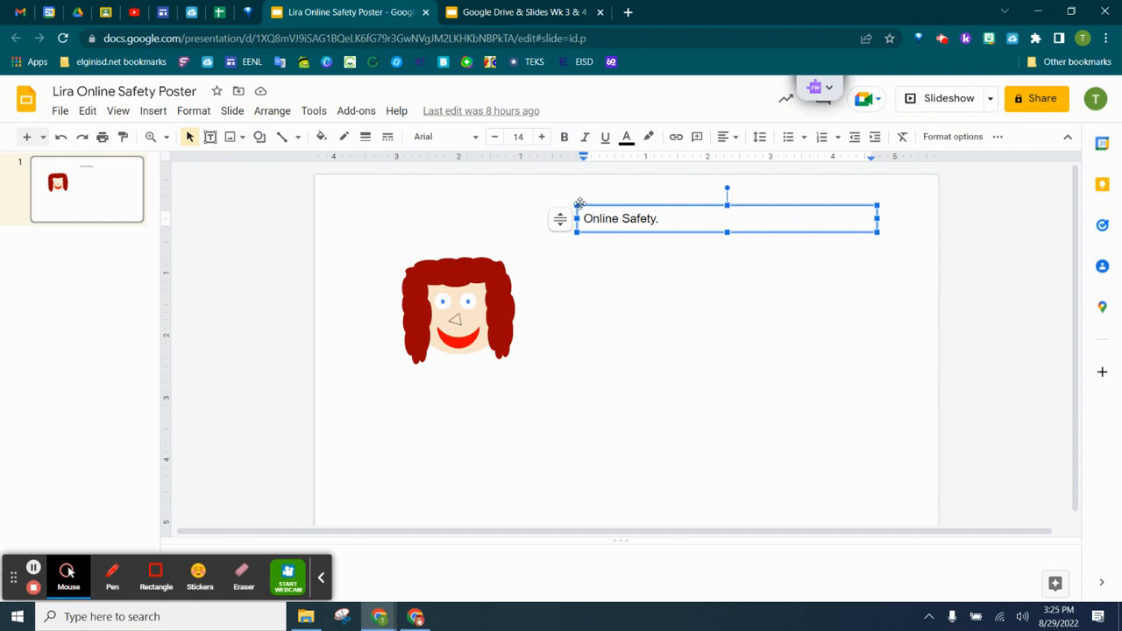
pyautogui.click(631, 203)
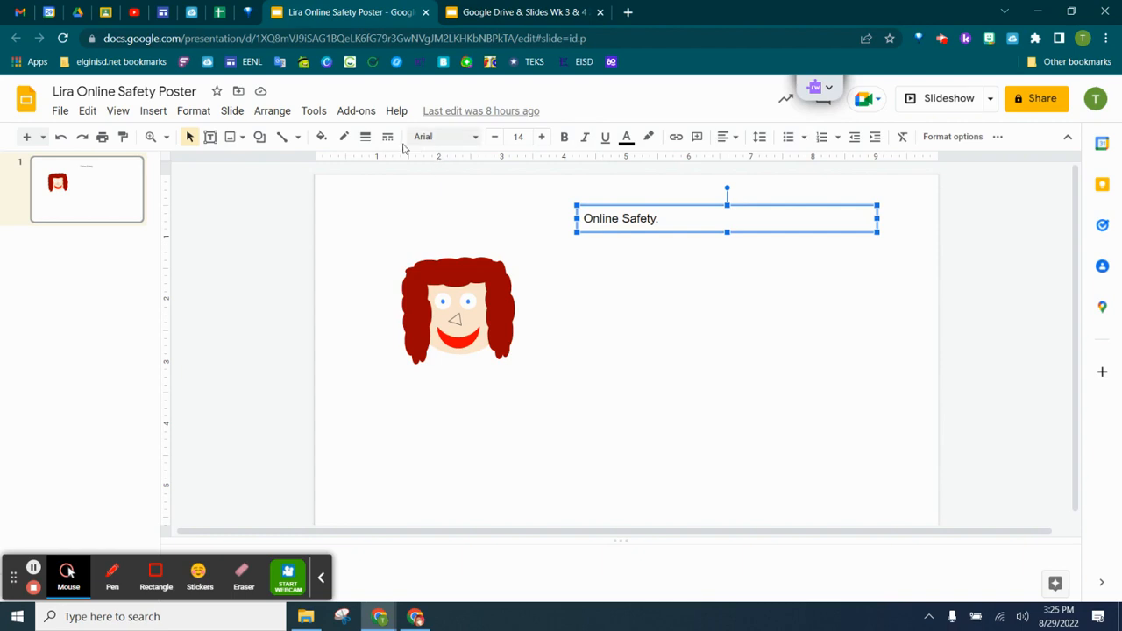
pyautogui.click(476, 138)
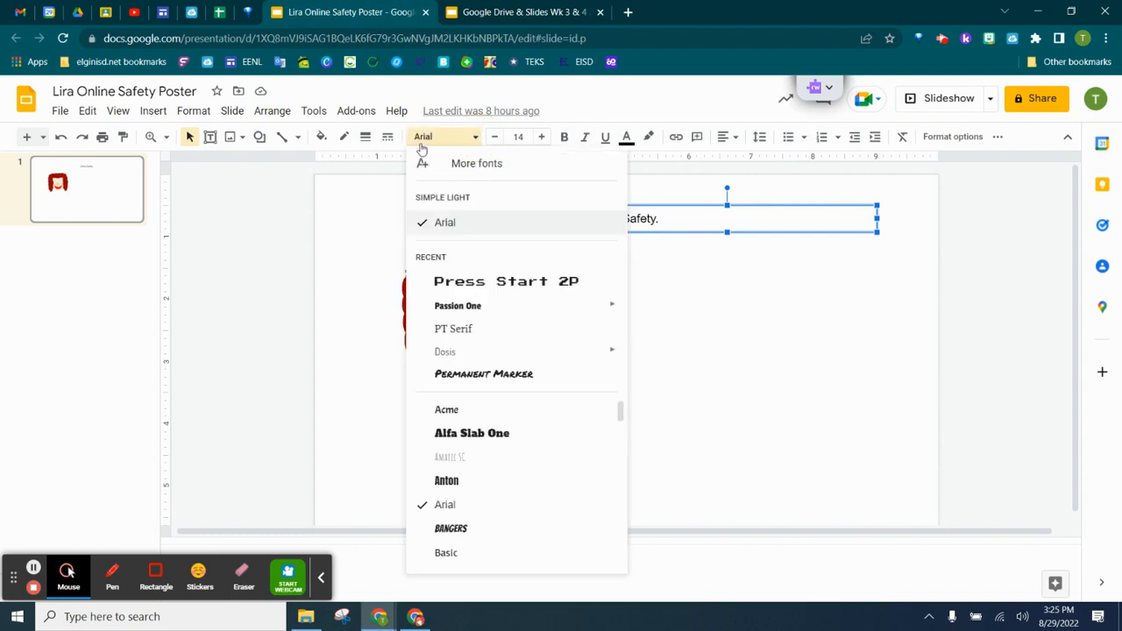
pyautogui.click(482, 285)
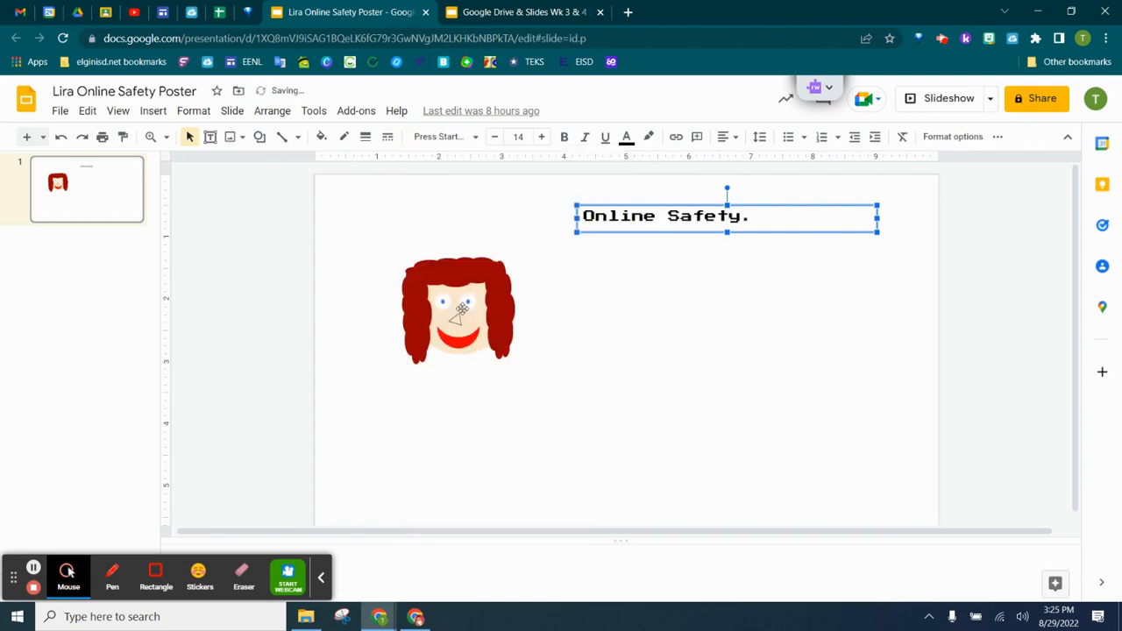
# Browse the catalogue of additional fonts, mark Rubik and leave without applying it.
pyautogui.click(441, 139)
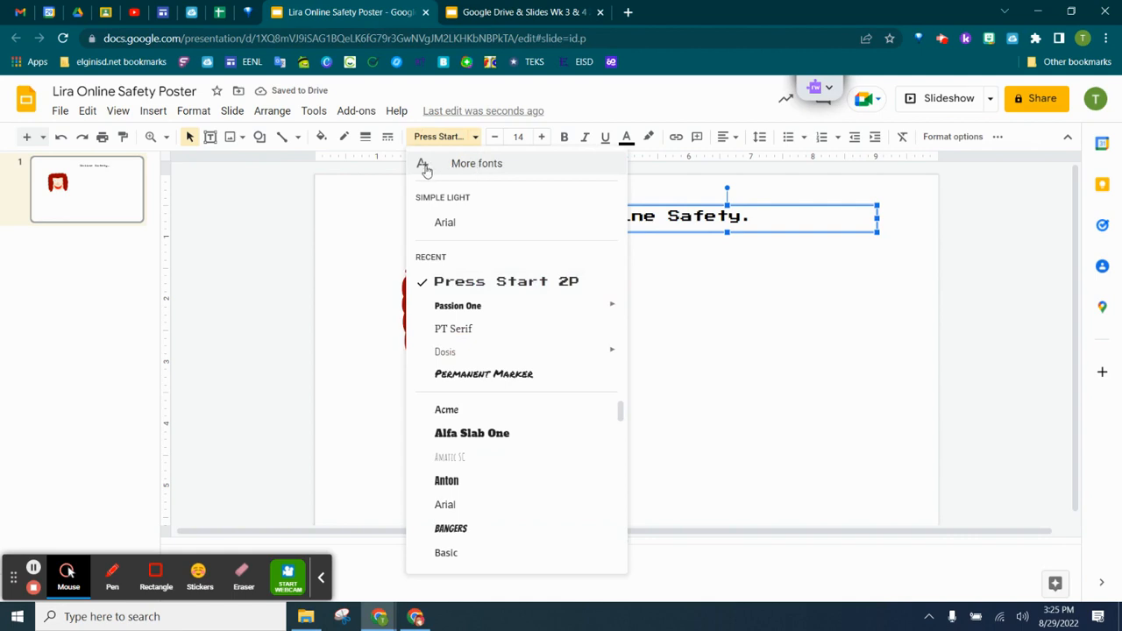
pyautogui.click(470, 167)
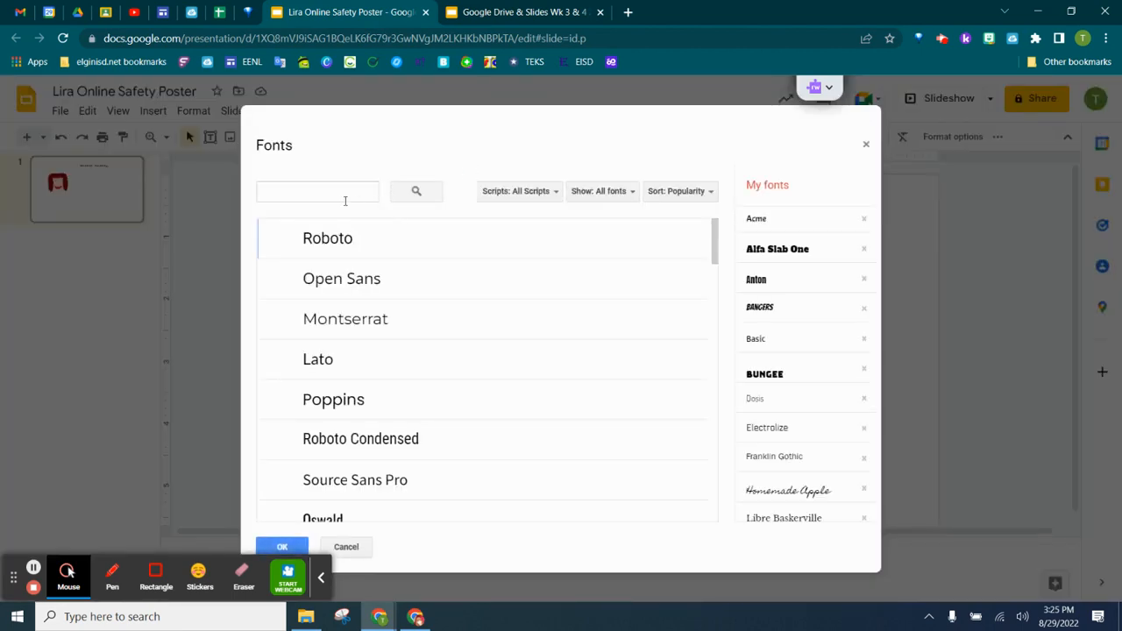
pyautogui.scroll(-5, 438, 358)
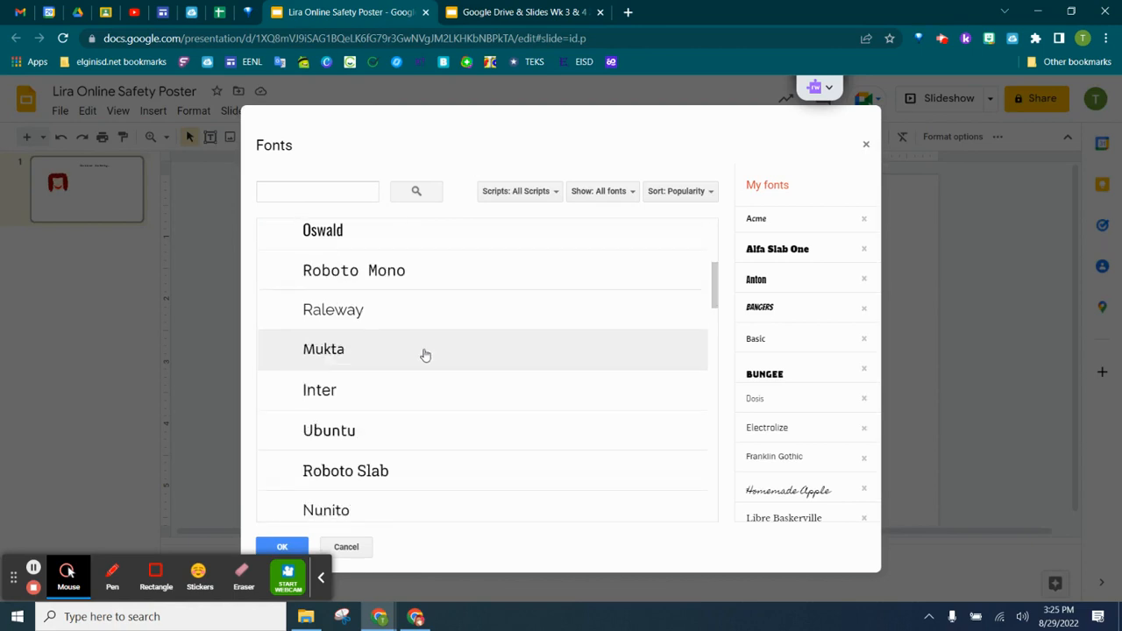
pyautogui.scroll(-3, 418, 356)
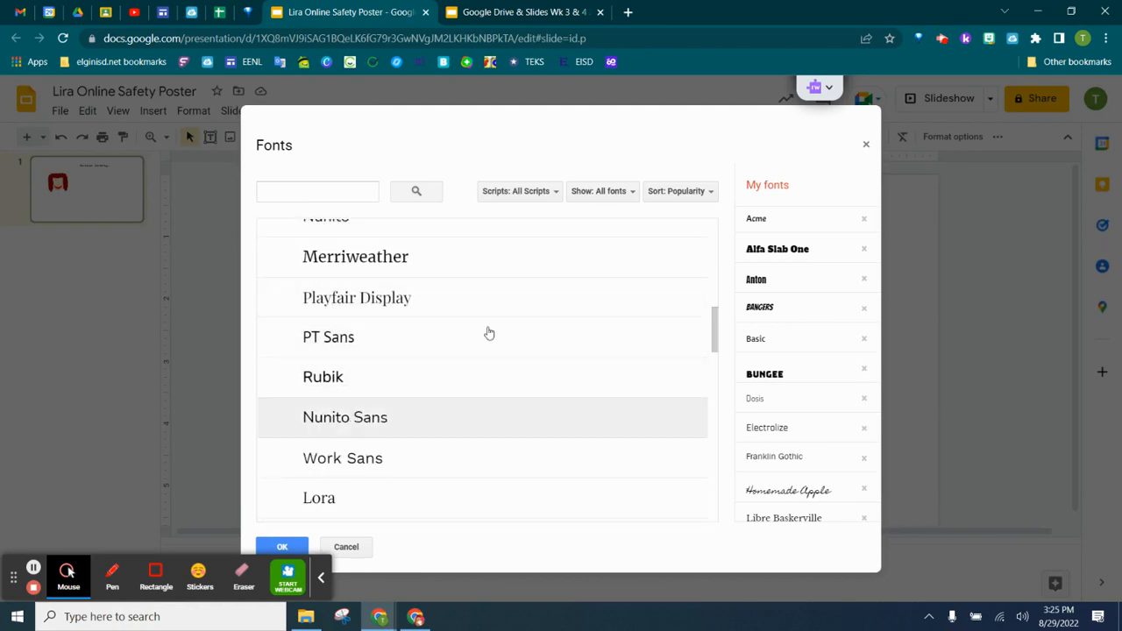
pyautogui.click(317, 382)
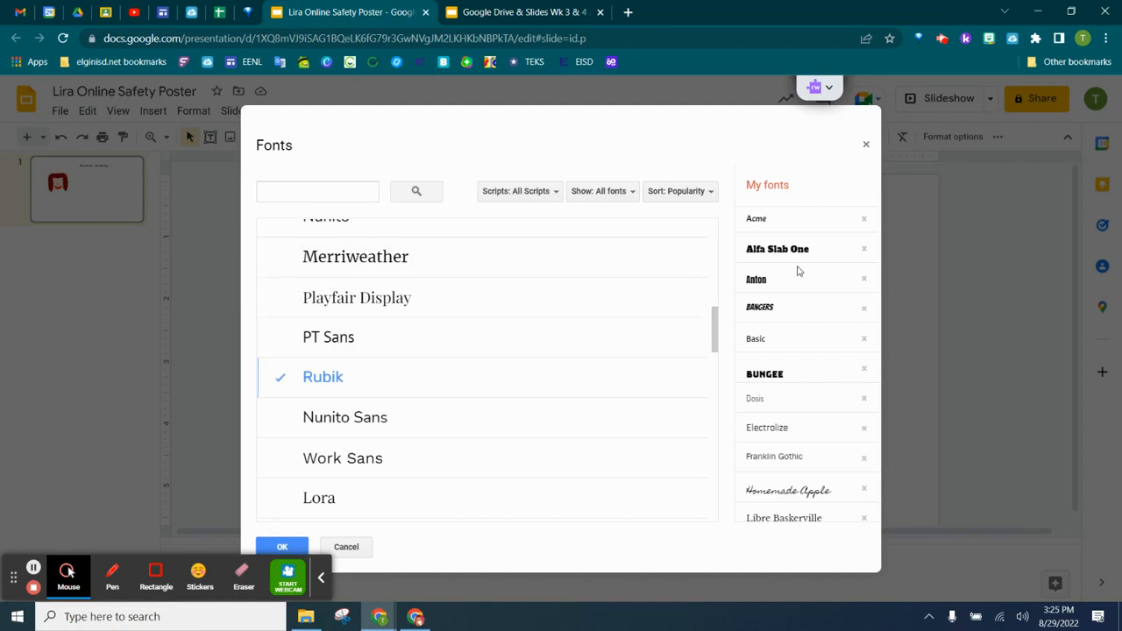
pyautogui.click(866, 147)
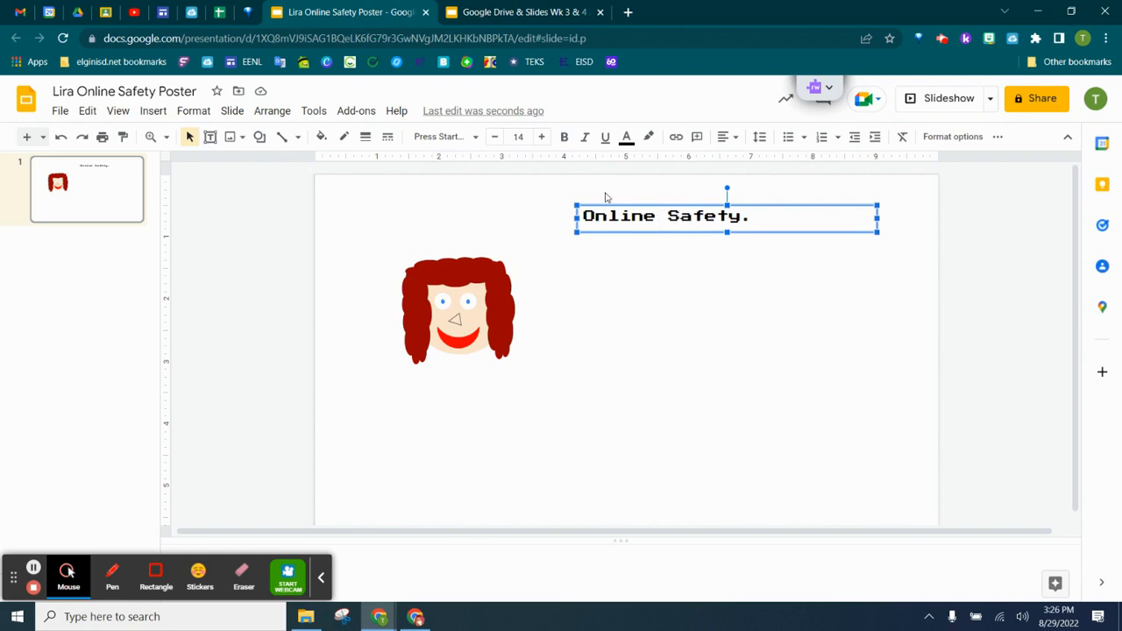
# Set the "Online Safety." text to size 36 and move its box slightly up and left on the slide.
pyautogui.click(518, 137)
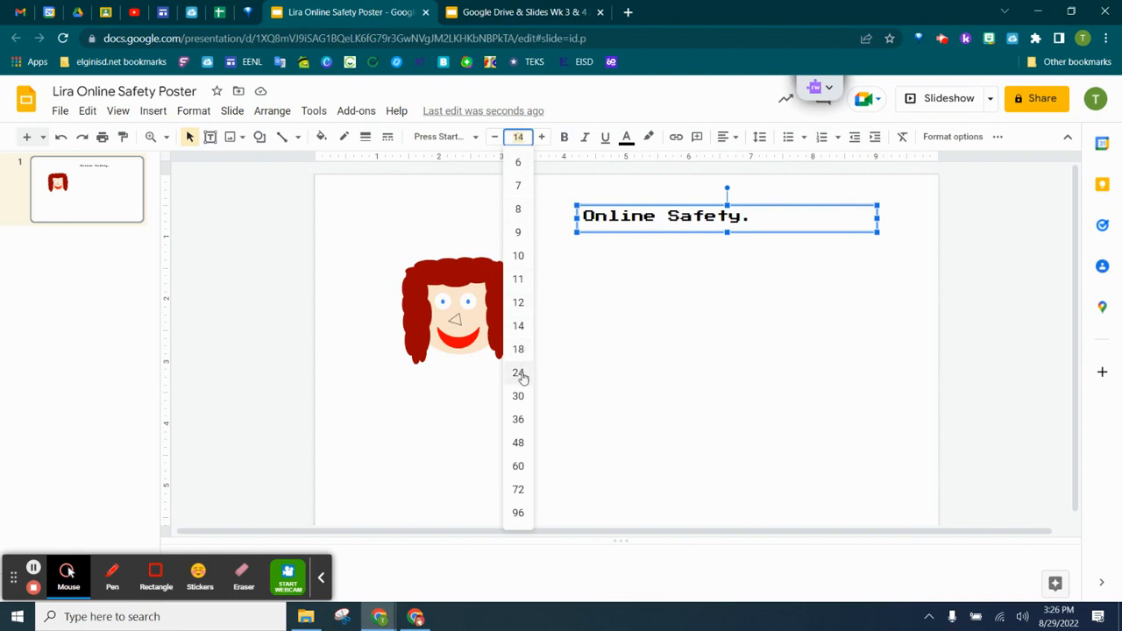
pyautogui.click(518, 420)
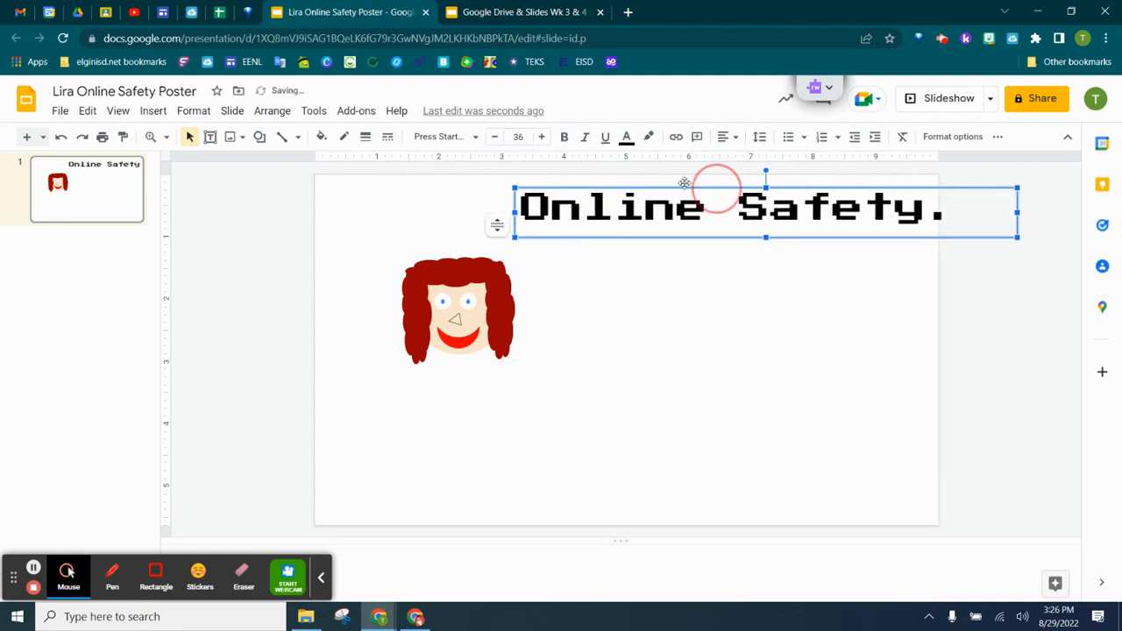
pyautogui.moveTo(716, 187); pyautogui.dragTo(676, 181)
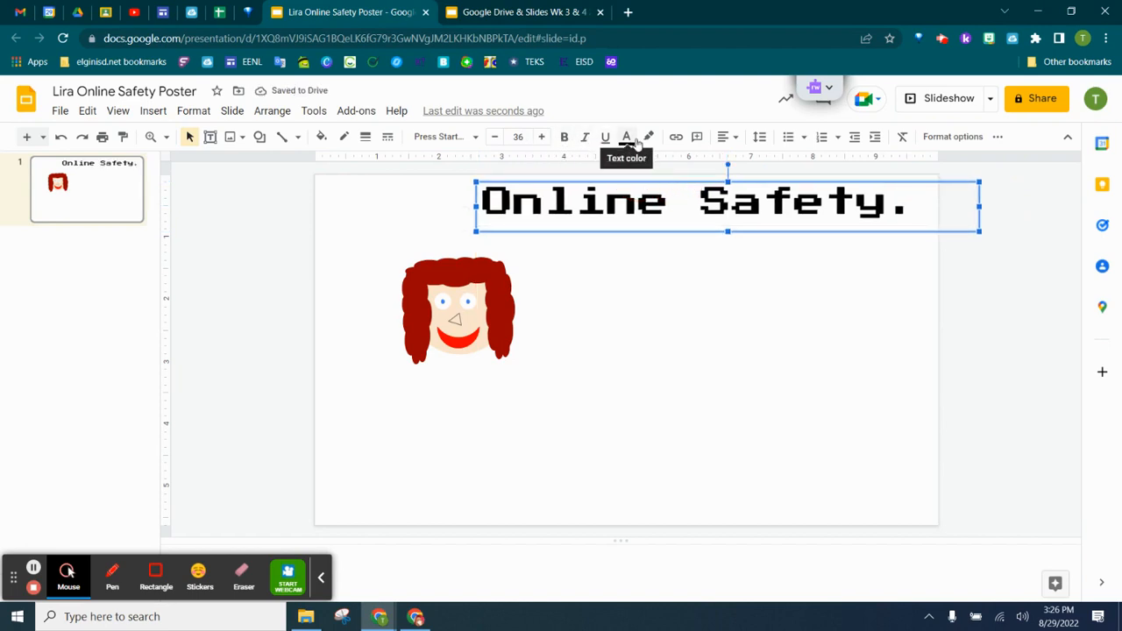
# Try bold, italic and underline on the "Online Safety." text one at a time, removing each again.
pyautogui.click(565, 137)
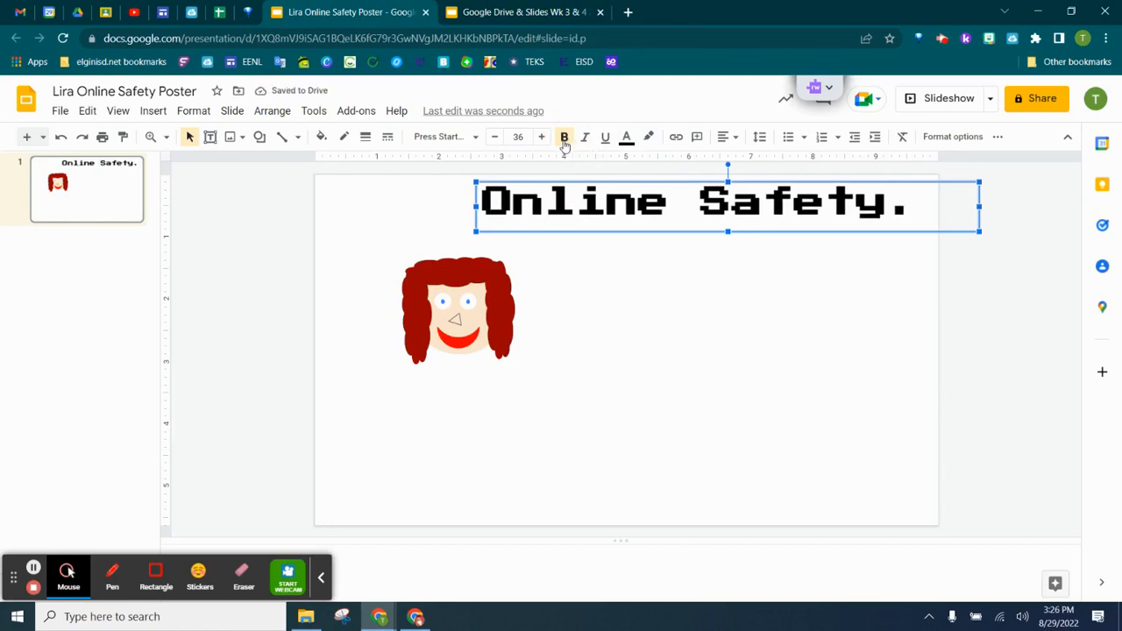
pyautogui.click(564, 140)
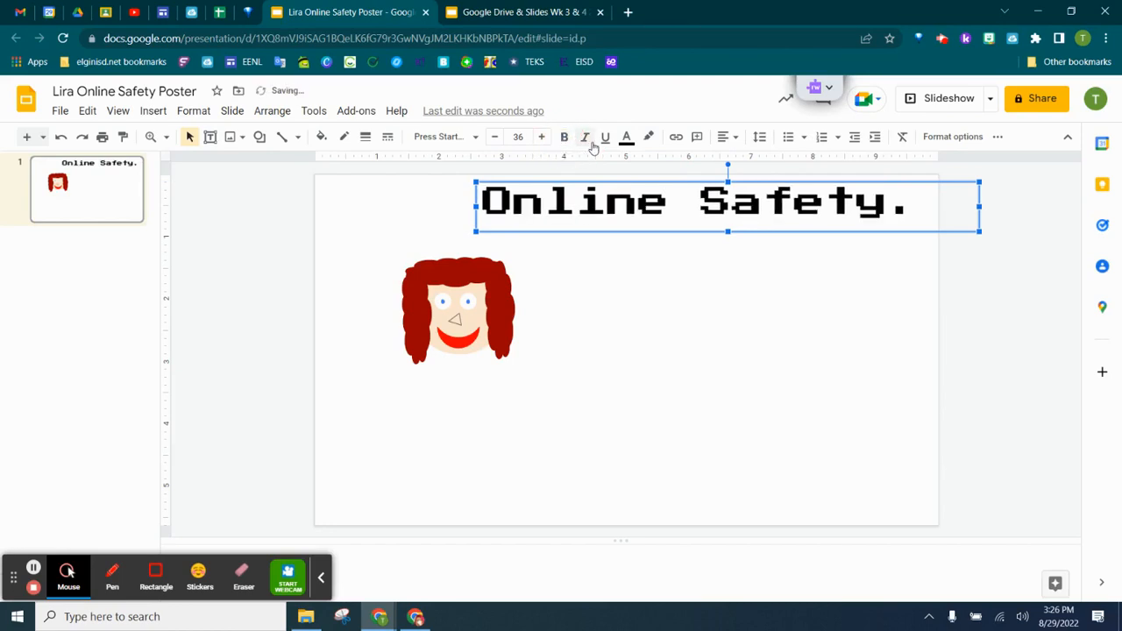
pyautogui.click(588, 141)
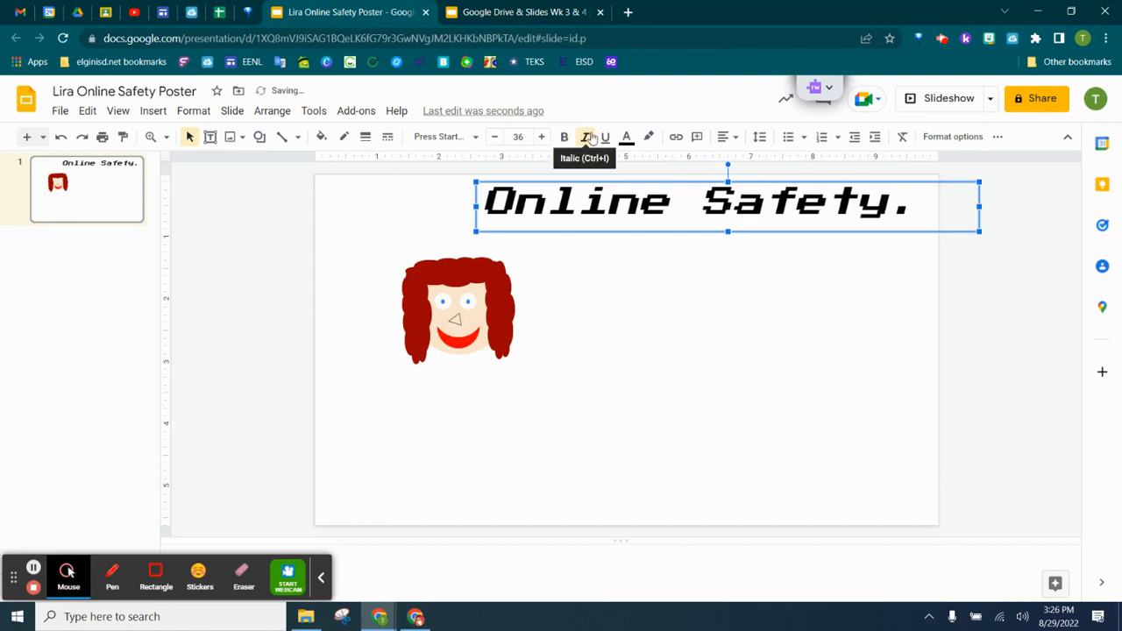
pyautogui.click(586, 140)
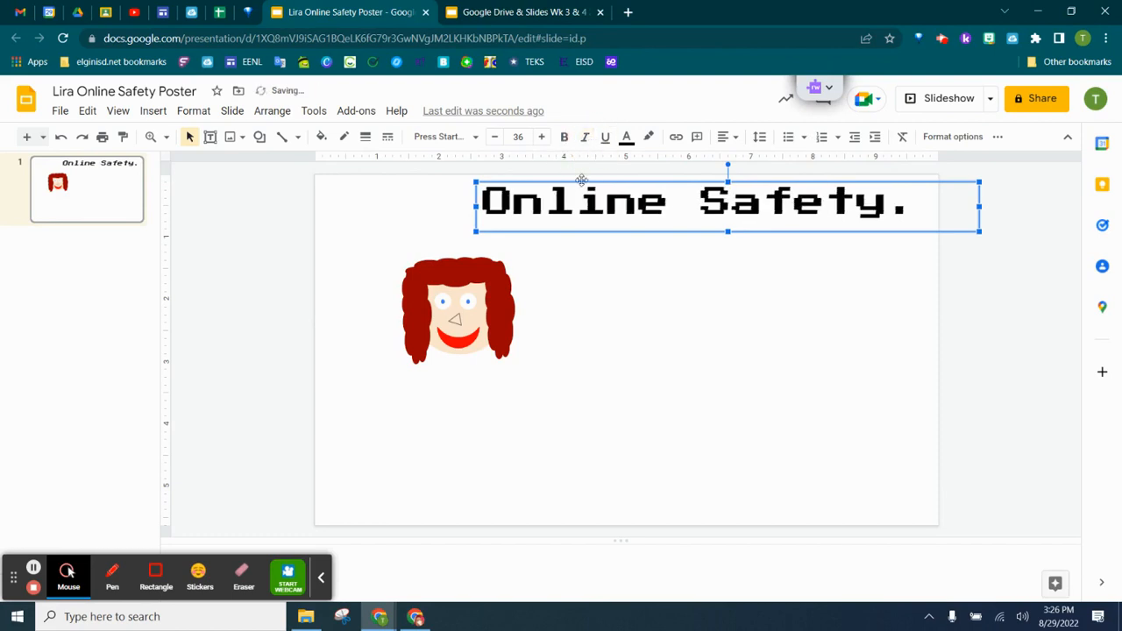
pyautogui.click(606, 138)
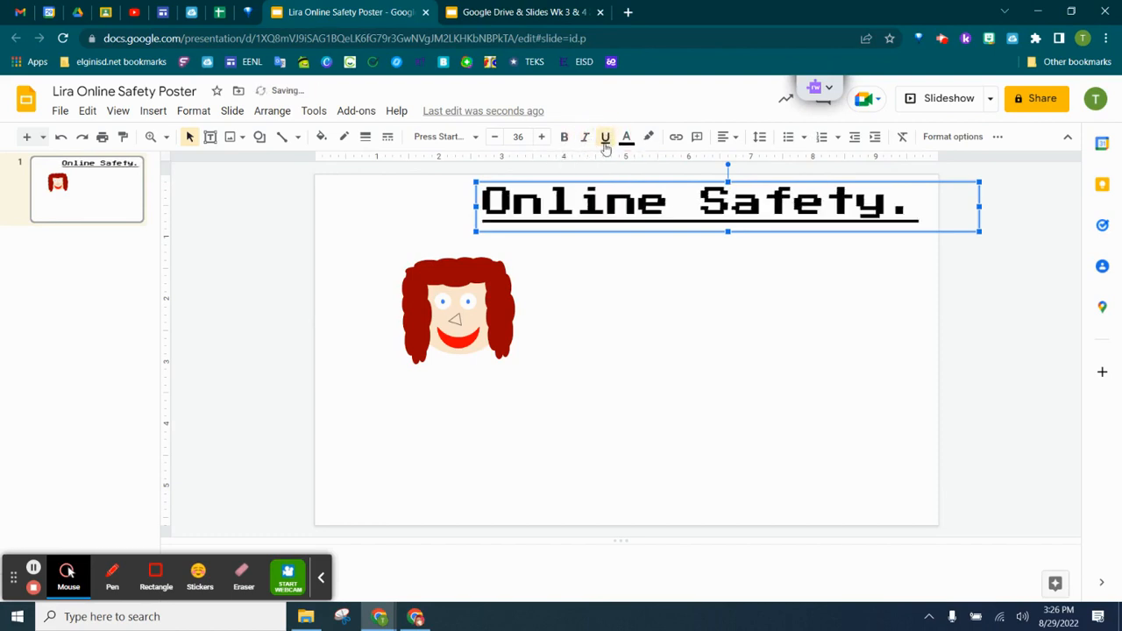
pyautogui.click(604, 140)
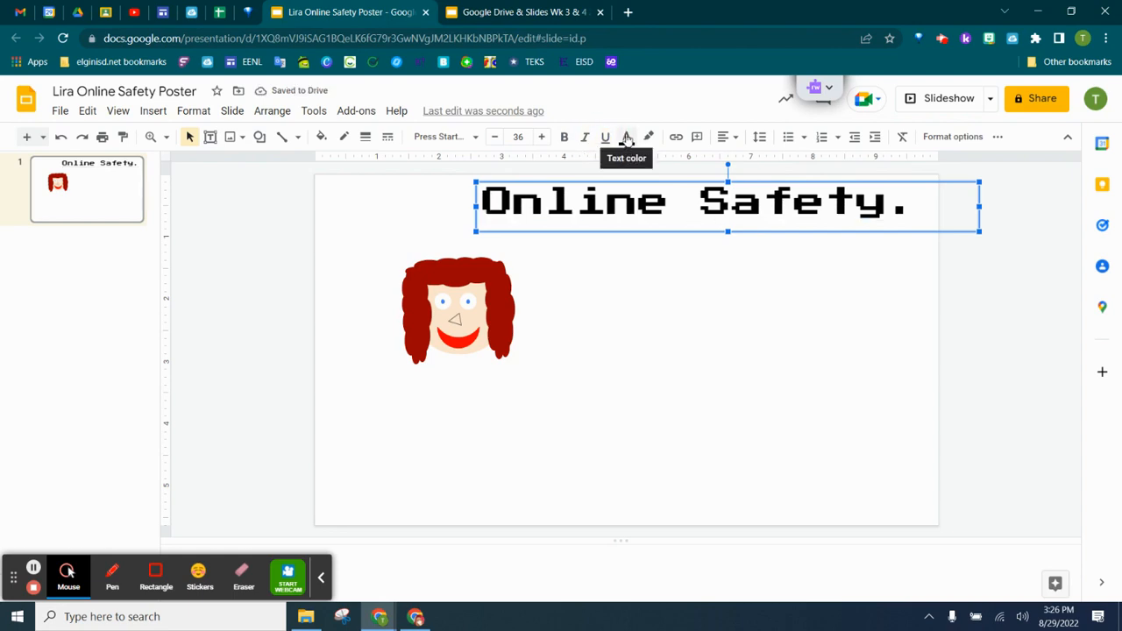
# Try purple on the "Online Safety." text and replace it with the custom sky blue #20b9eb.
pyautogui.click(626, 140)
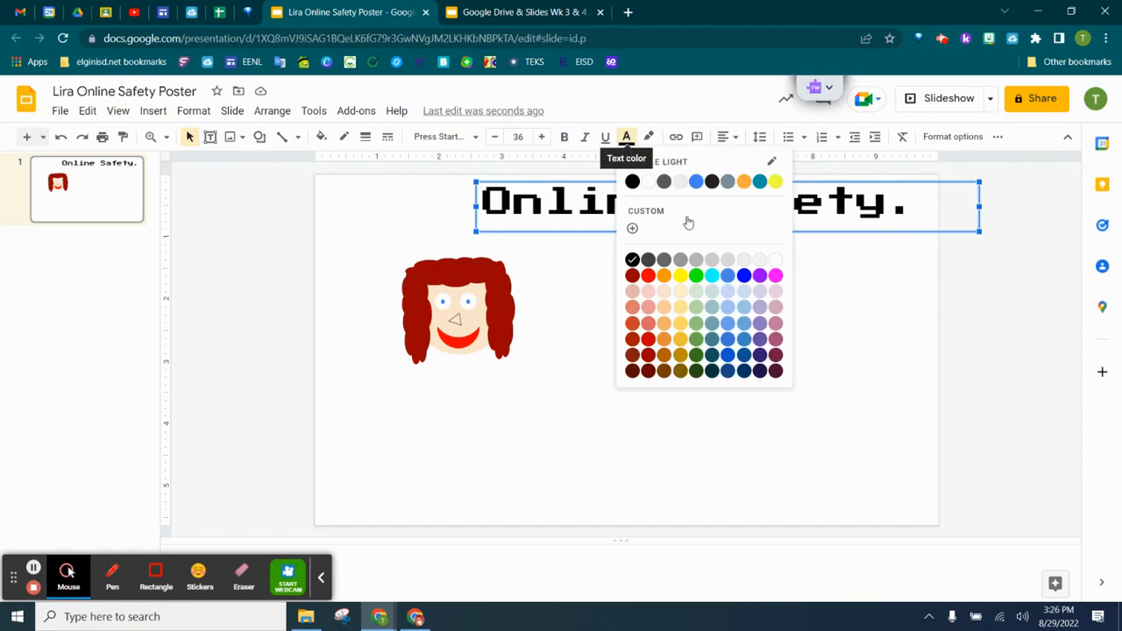
pyautogui.click(759, 275)
pyautogui.click(626, 137)
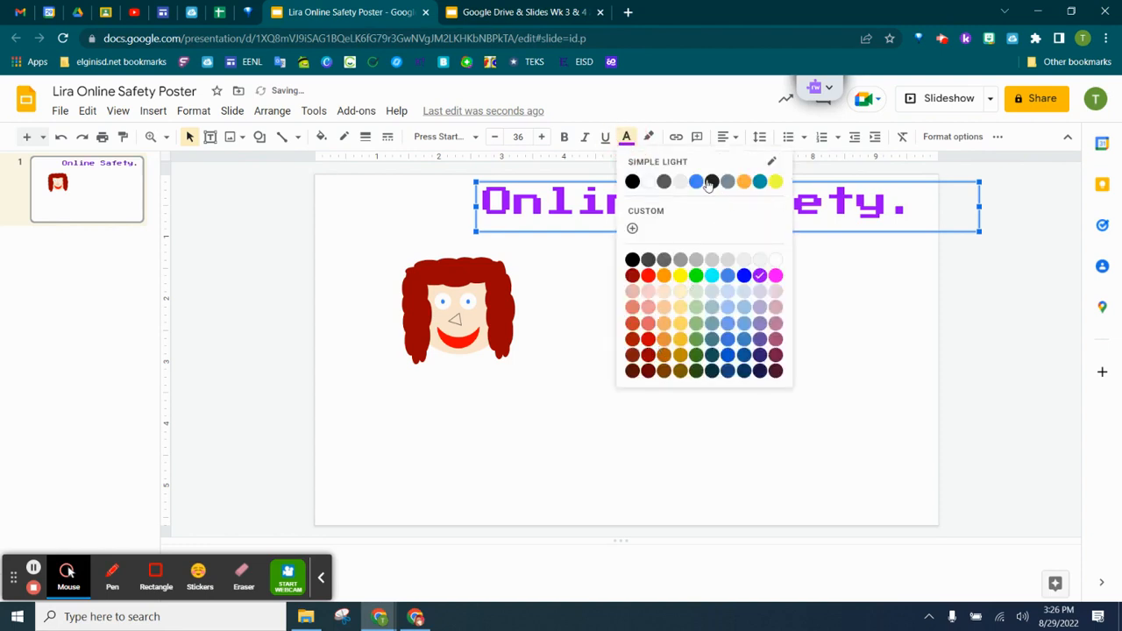
pyautogui.click(633, 228)
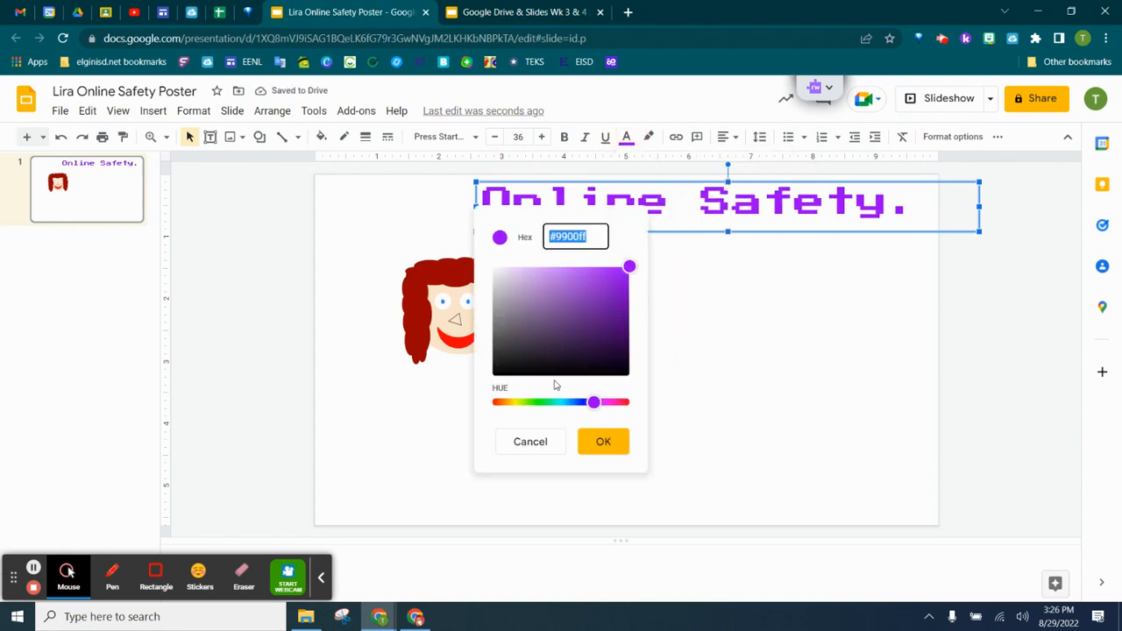
pyautogui.moveTo(593, 405); pyautogui.dragTo(567, 404)
pyautogui.click(611, 276)
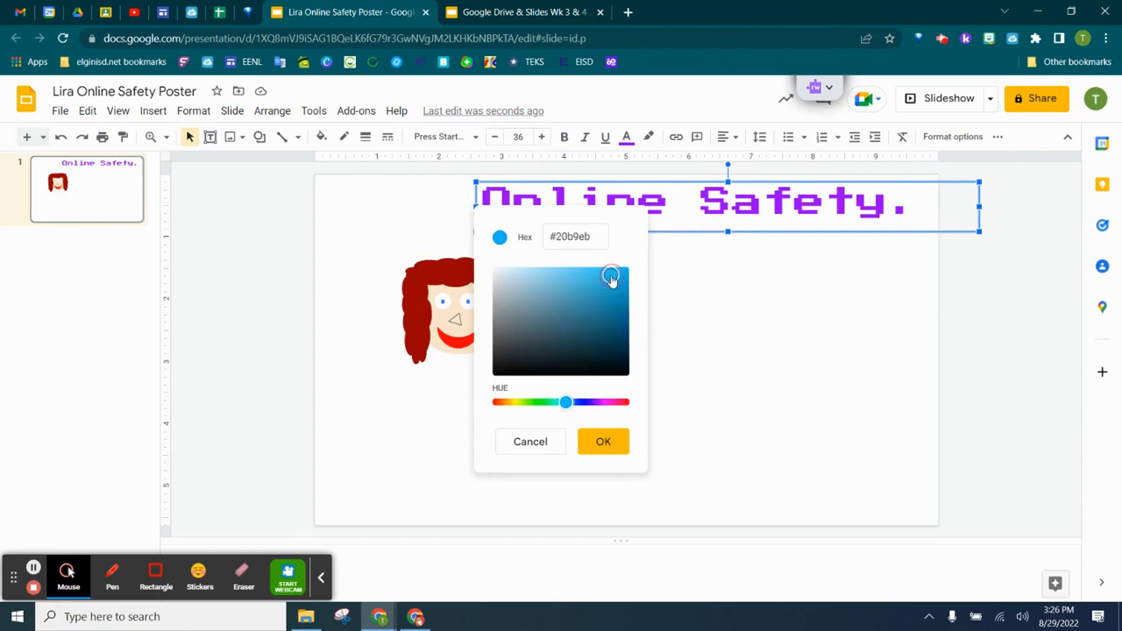
pyautogui.click(603, 442)
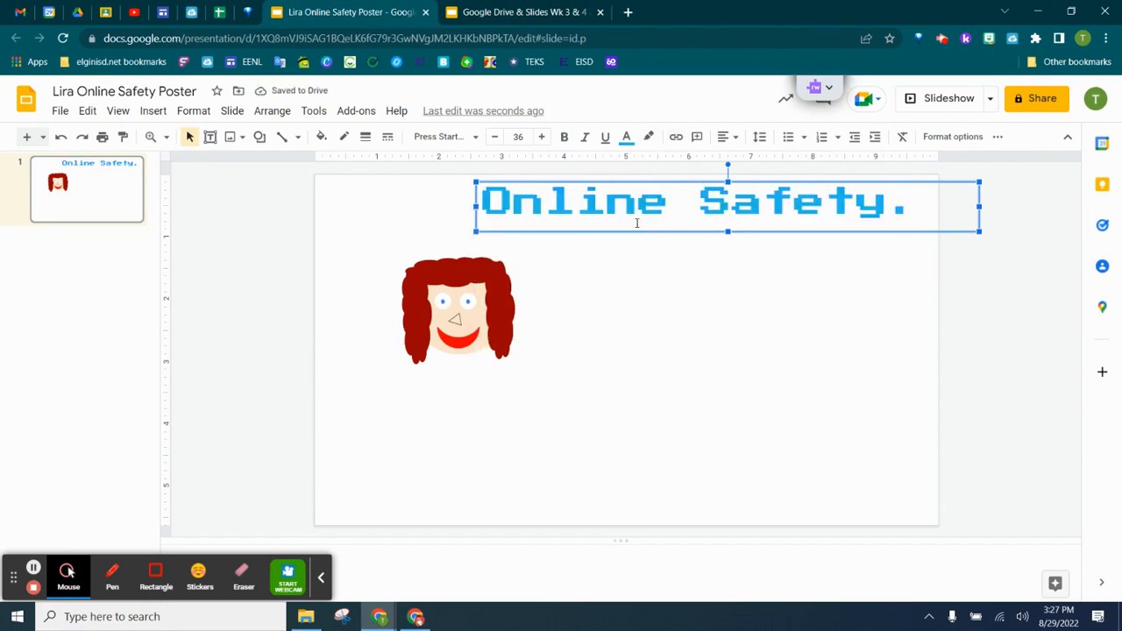
# Highlight the whole "Online Safety." text in the theme's yellow and deselect the text box.
pyautogui.moveTo(493, 197); pyautogui.dragTo(946, 195)
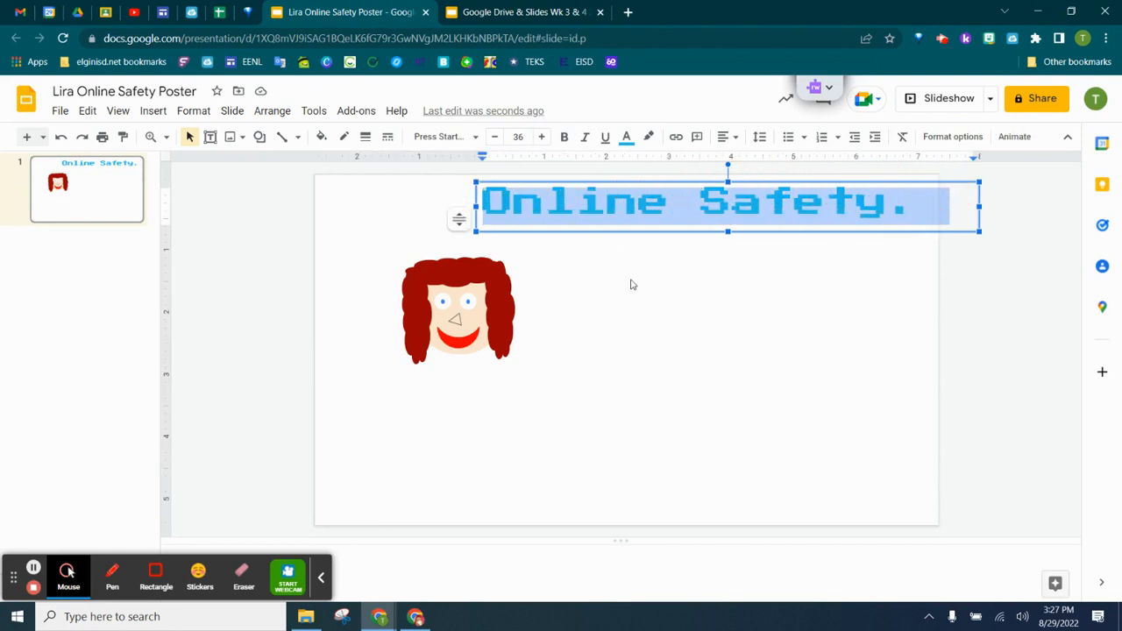
pyautogui.click(646, 140)
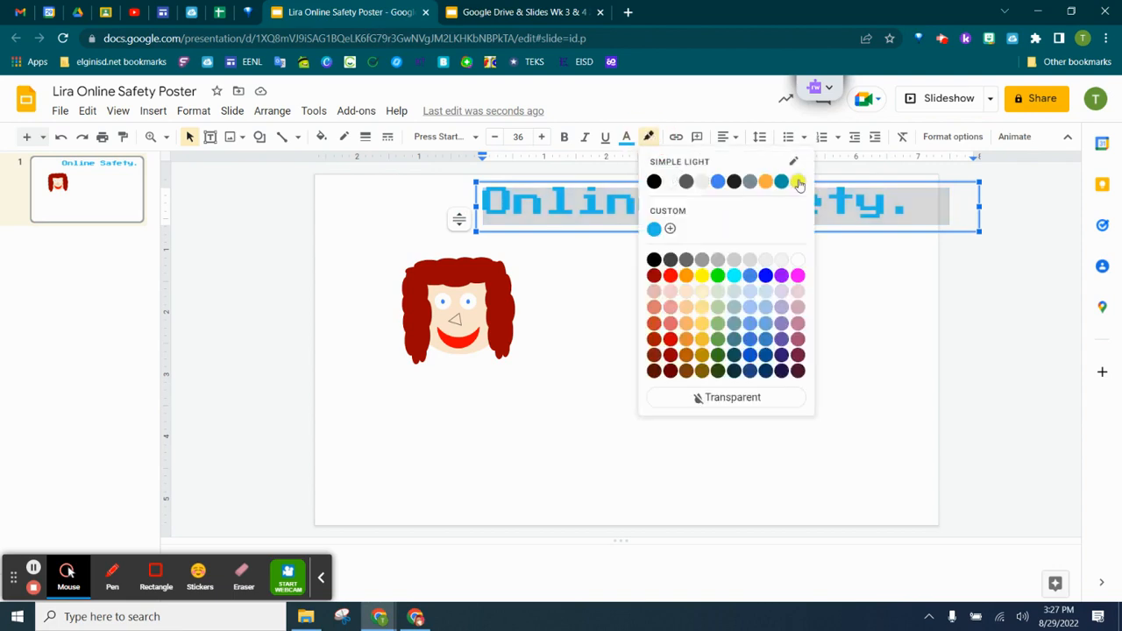
pyautogui.click(798, 181)
pyautogui.click(715, 280)
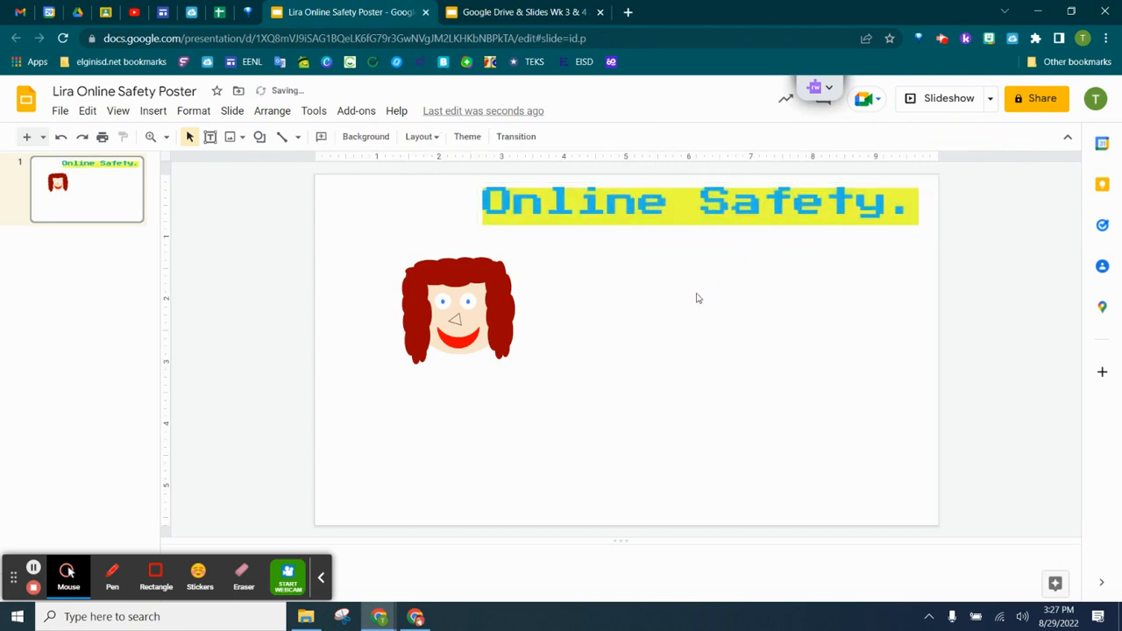
# Check the objectives in the lesson presentation, and back on the poster search the web for "Online safety" with Explore.
pyautogui.click(504, 13)
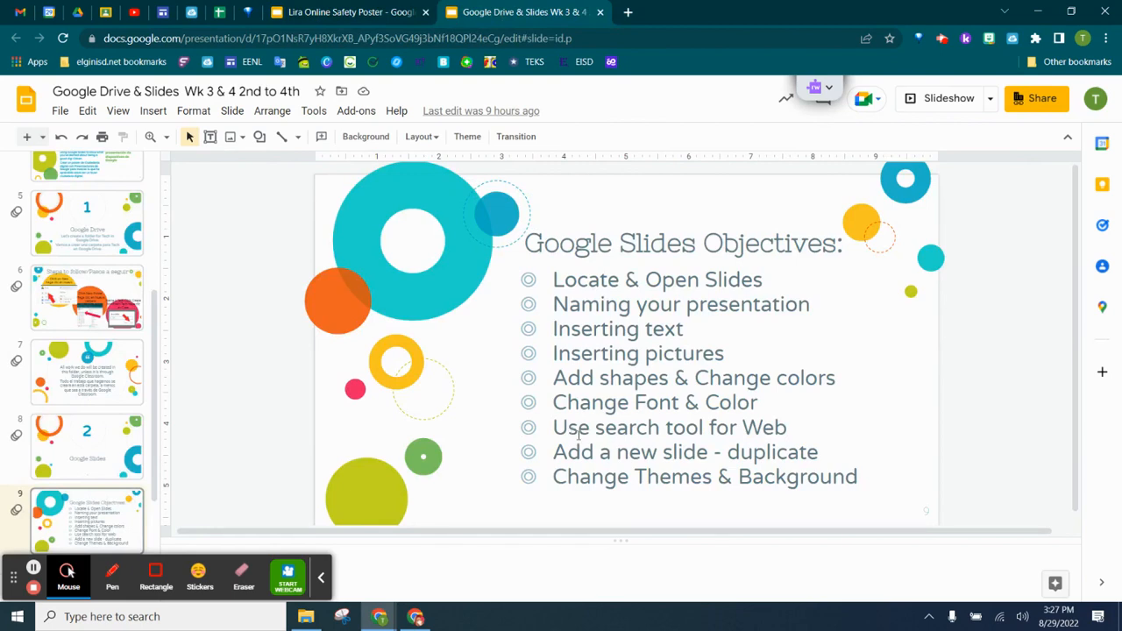
pyautogui.click(340, 15)
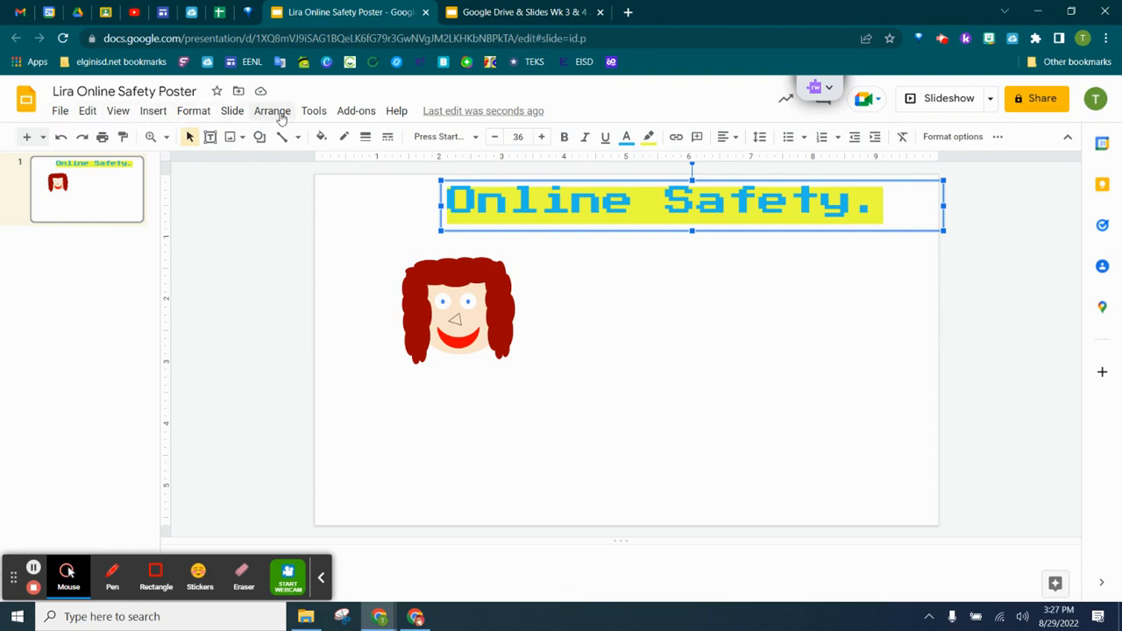
pyautogui.click(313, 112)
pyautogui.click(341, 173)
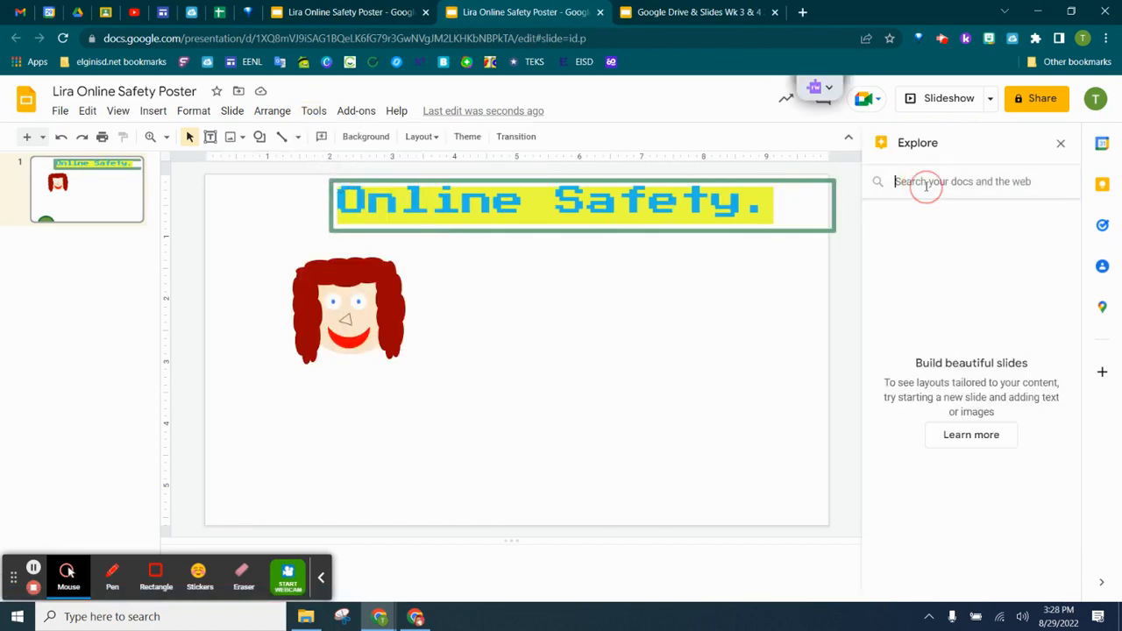
pyautogui.write('Online safety')
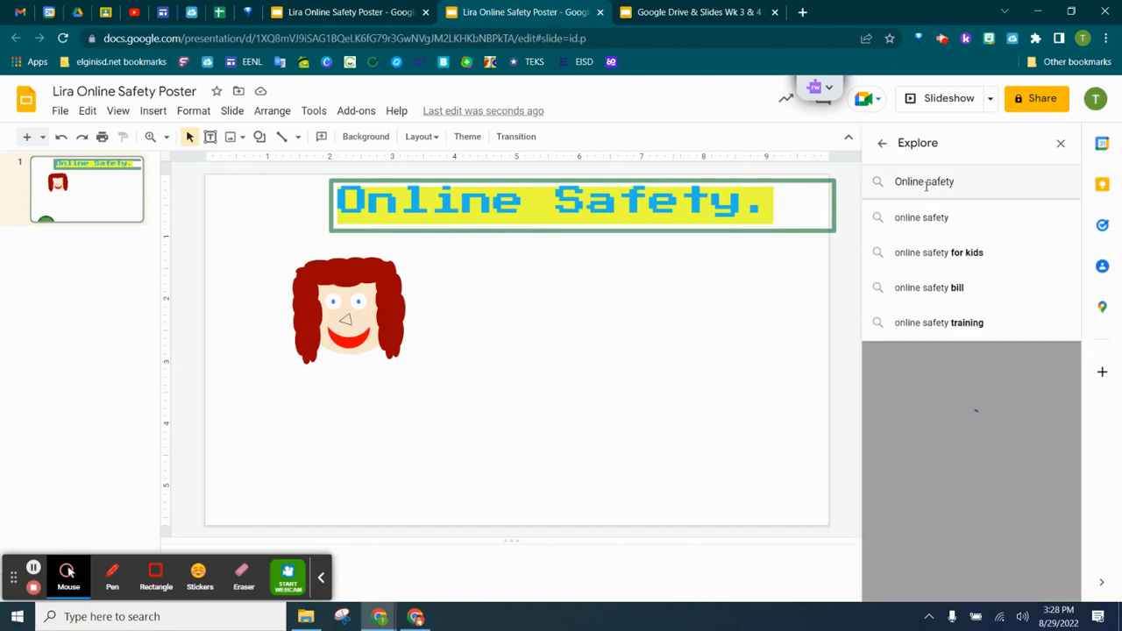
pyautogui.press('Return')
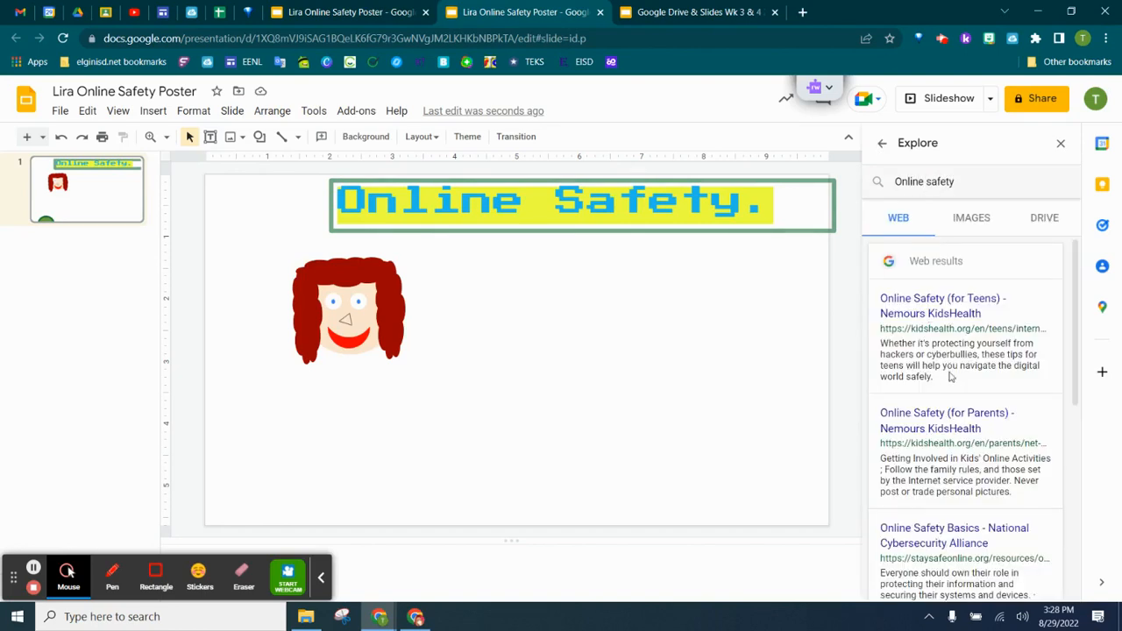
pyautogui.scroll(-3, 947, 381)
# Replace the Explore search with "Digital Citizenship" and browse the web results.
pyautogui.click(888, 182)
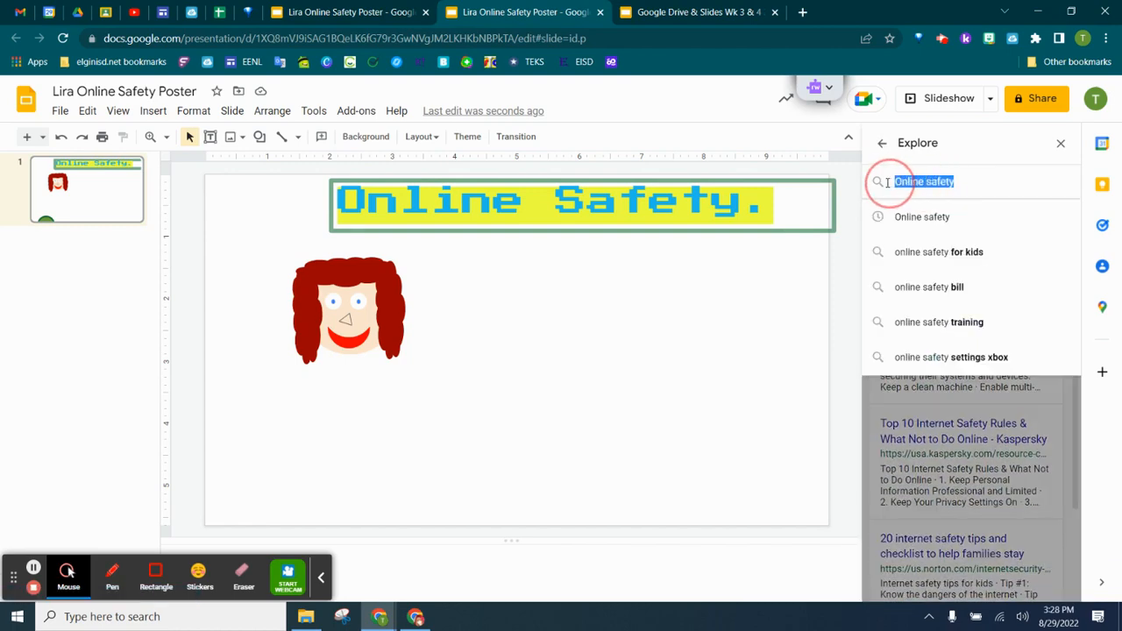
pyautogui.write('Digital Citizenship')
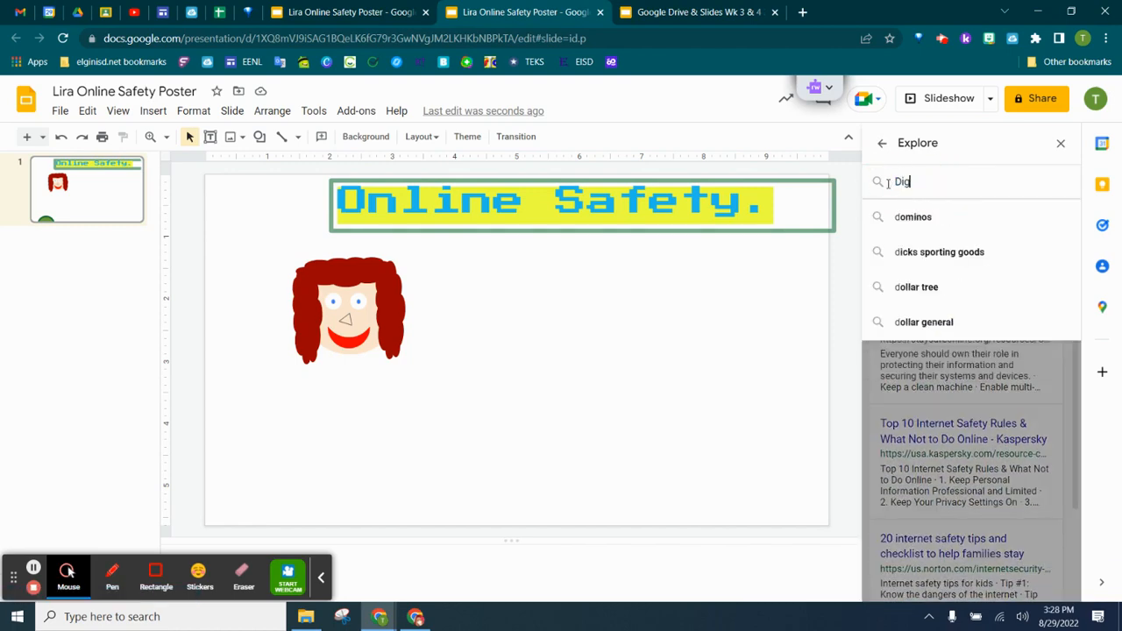
pyautogui.press('Return')
pyautogui.scroll(-3, 1079, 577)
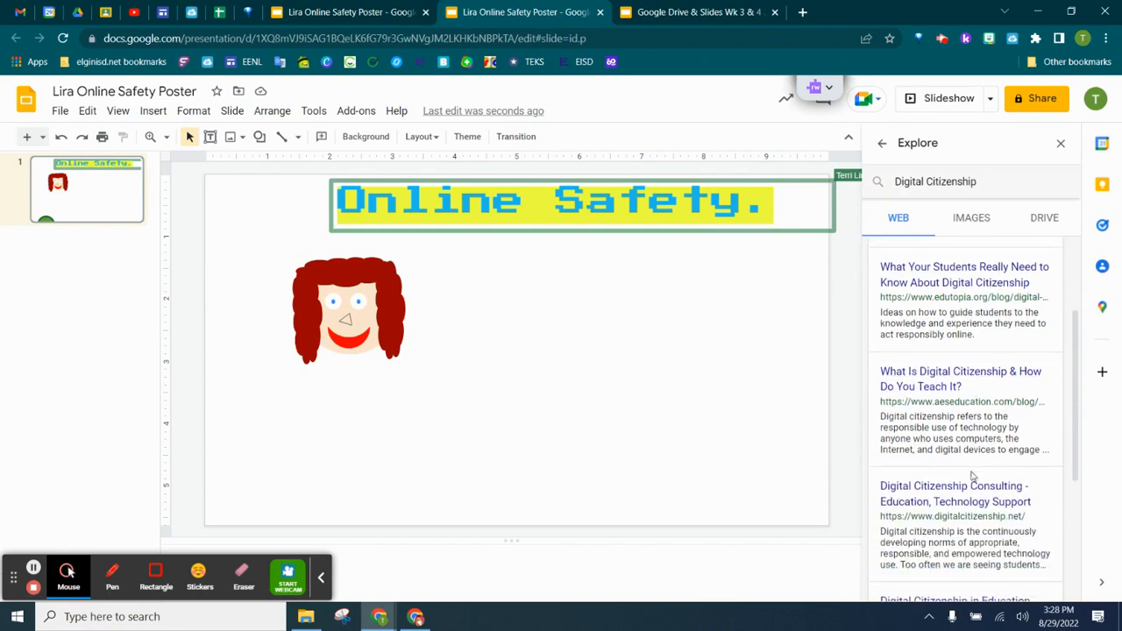
# Browse the image results for "Digital Citizenship" in Explore.
pyautogui.click(975, 217)
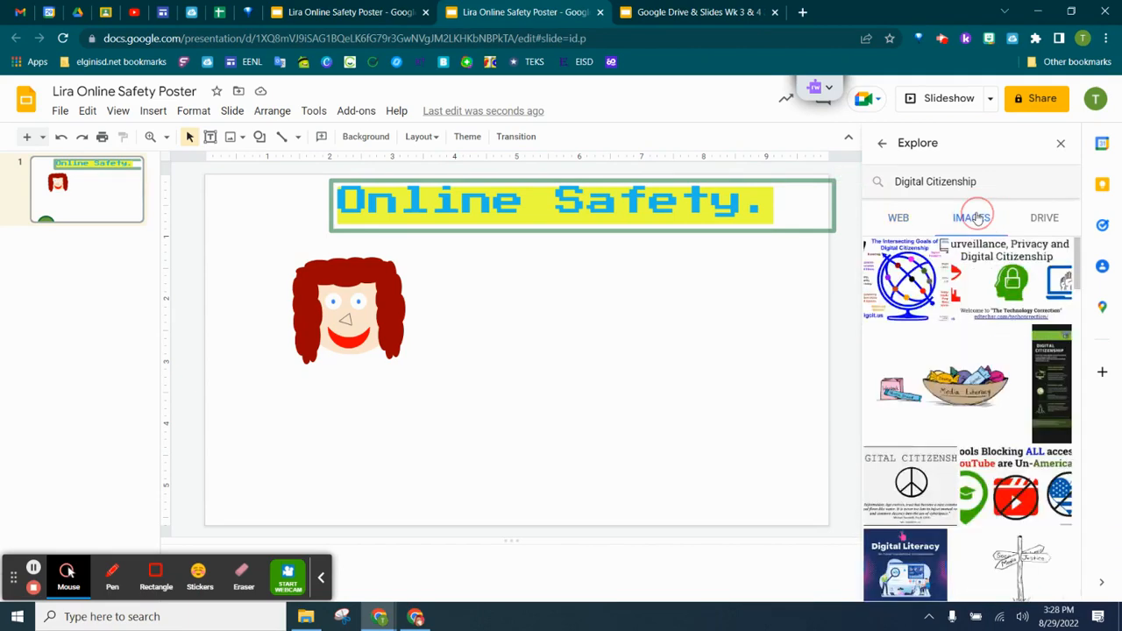
pyautogui.scroll(-1, 931, 430)
pyautogui.scroll(-10, 934, 434)
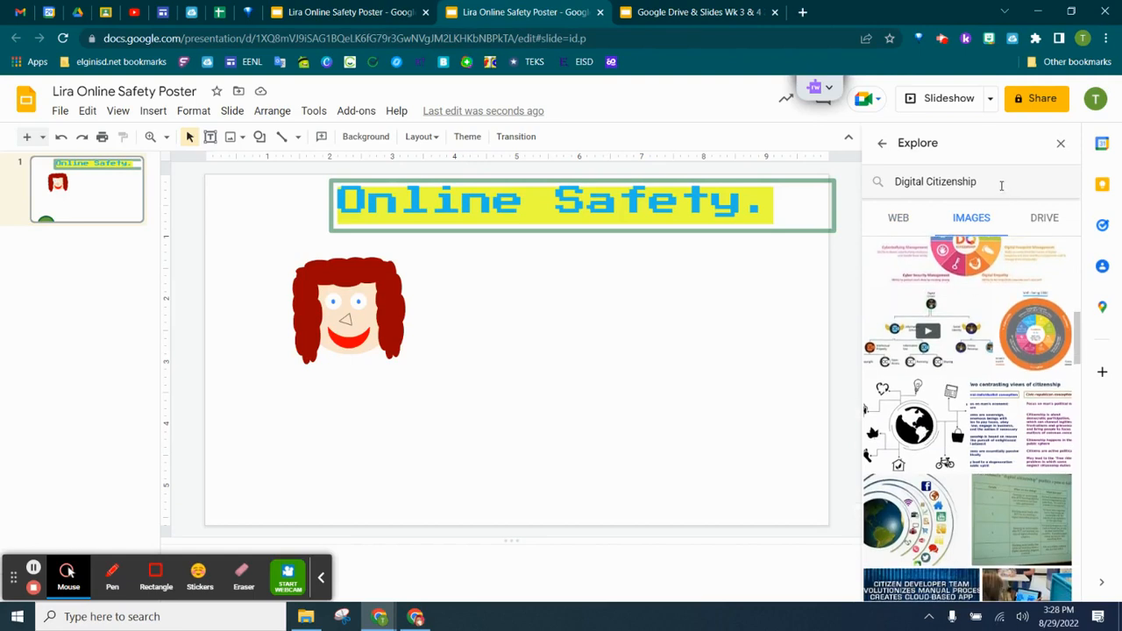
# Extend the Explore image search to "Digital Citizenship transparent background".
pyautogui.click(1000, 184)
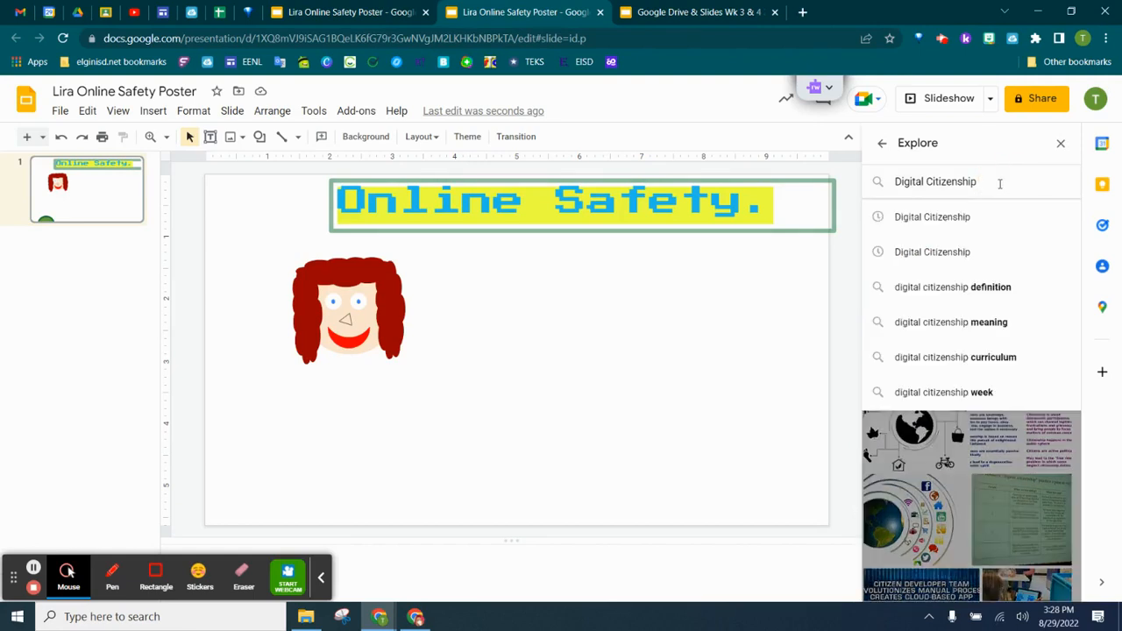
pyautogui.write('trans')
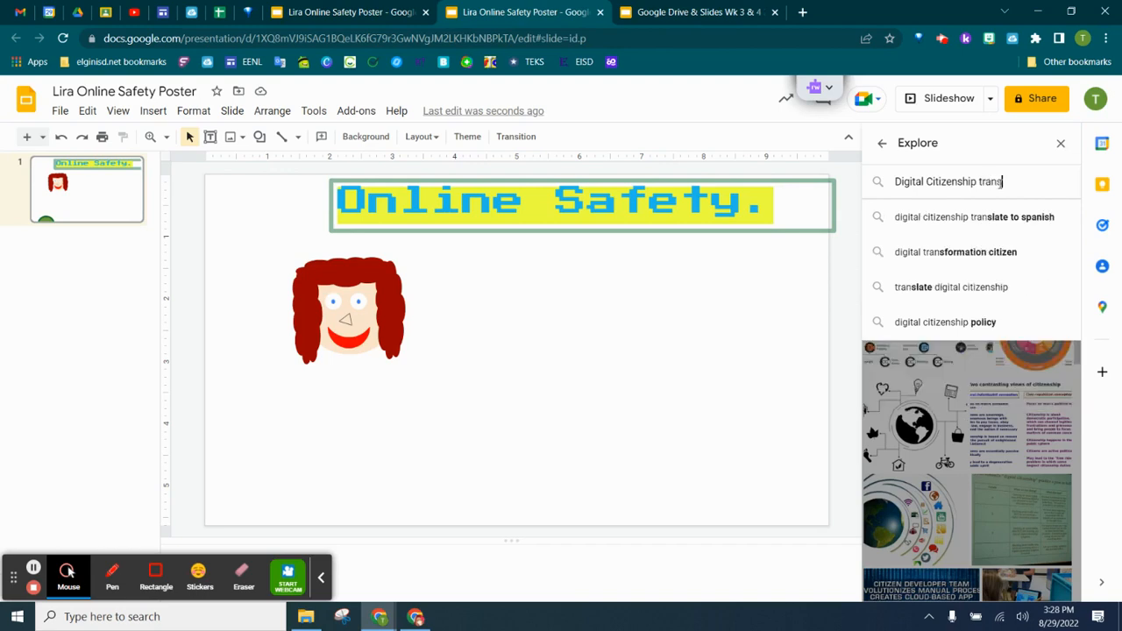
pyautogui.write('parent backgr')
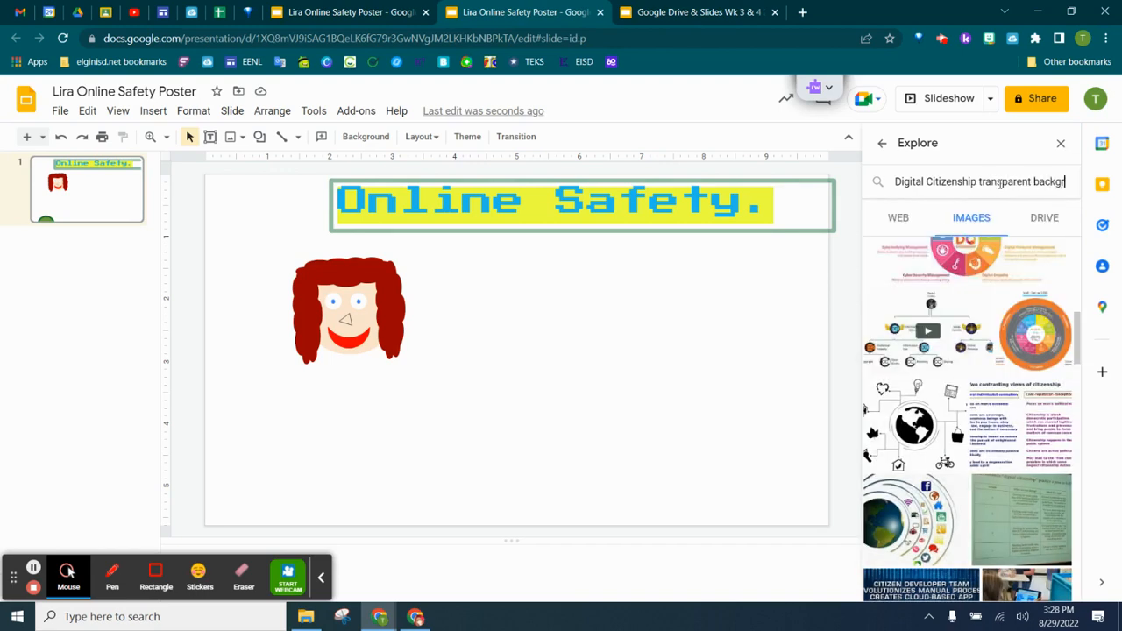
pyautogui.write('ound')
pyautogui.press('Return')
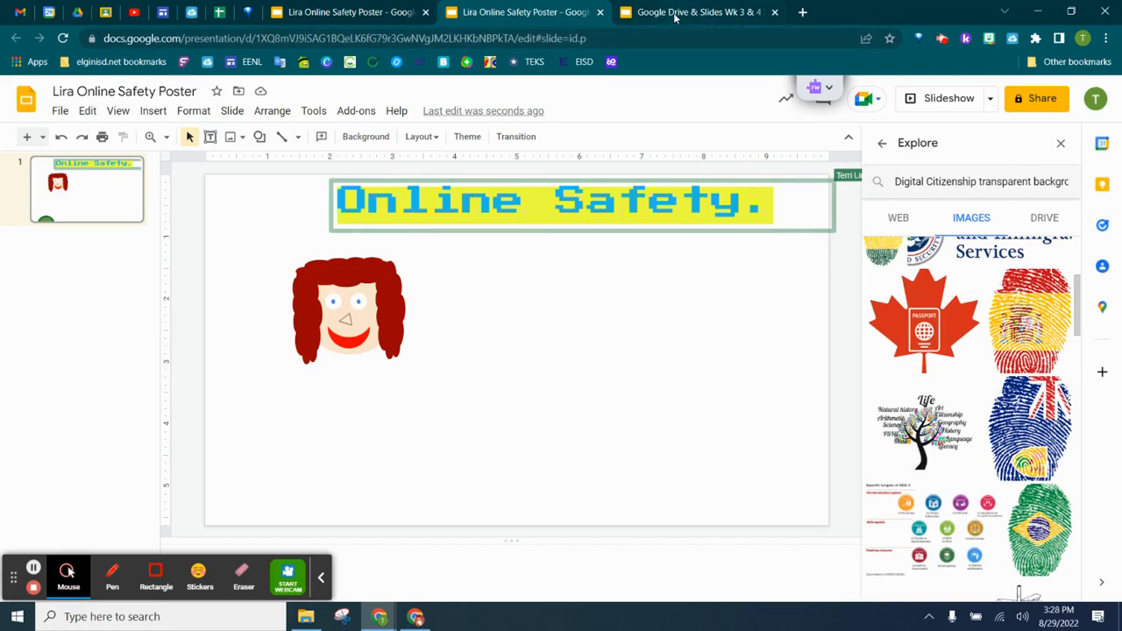
# Browse the web results for the transparent background search and view the "5 Influences Of Digital Citizenship" clipart page.
pyautogui.click(903, 230)
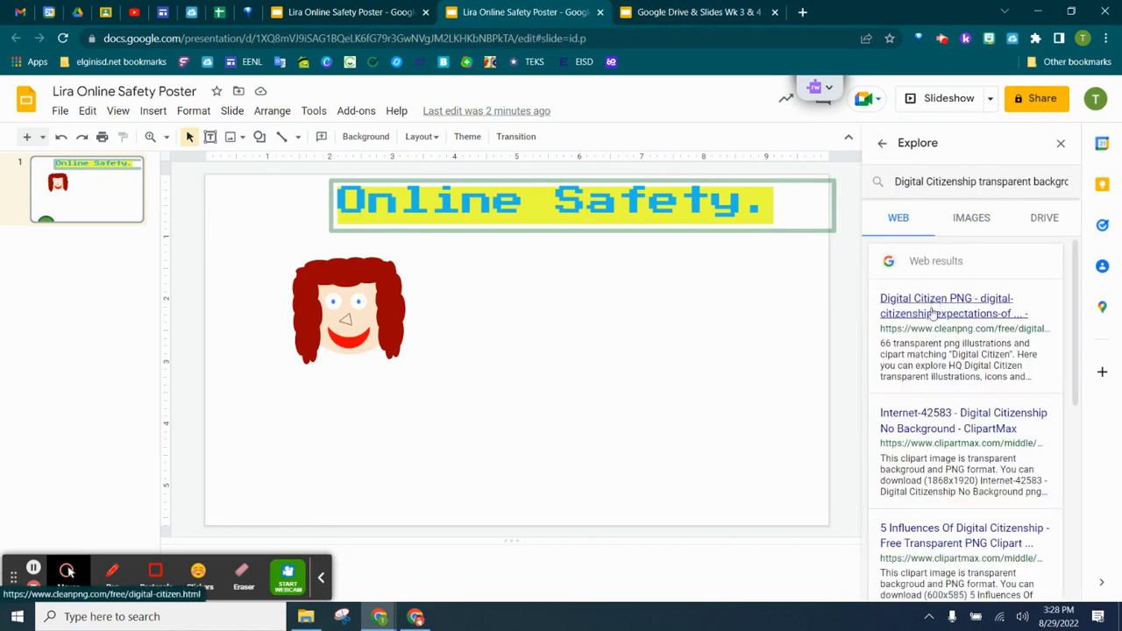
pyautogui.scroll(-1, 928, 445)
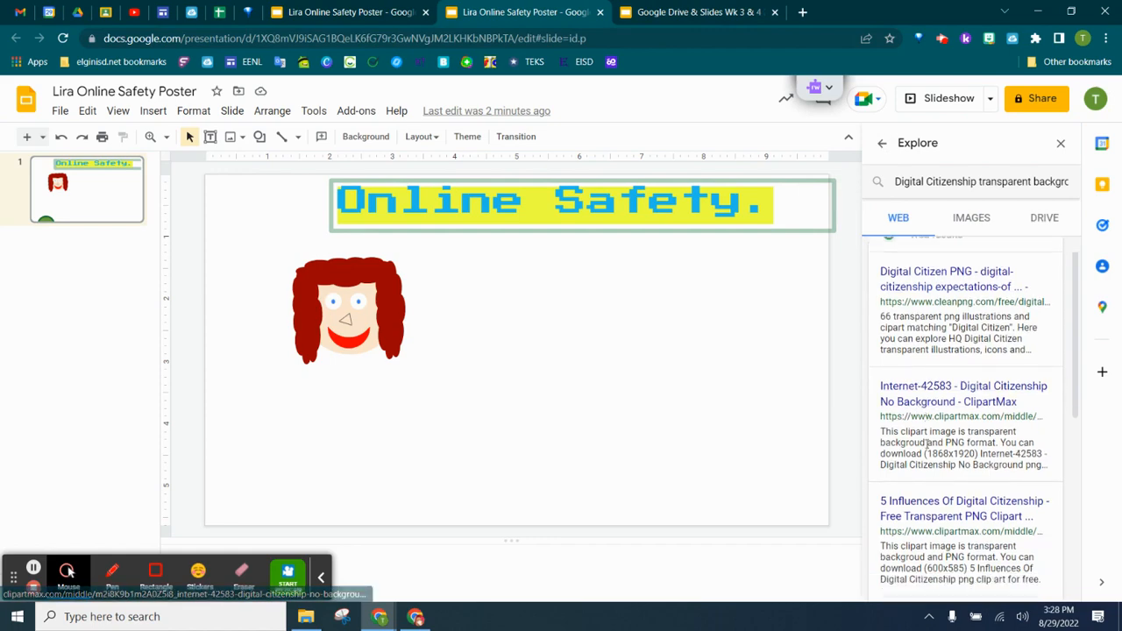
pyautogui.scroll(-2, 928, 444)
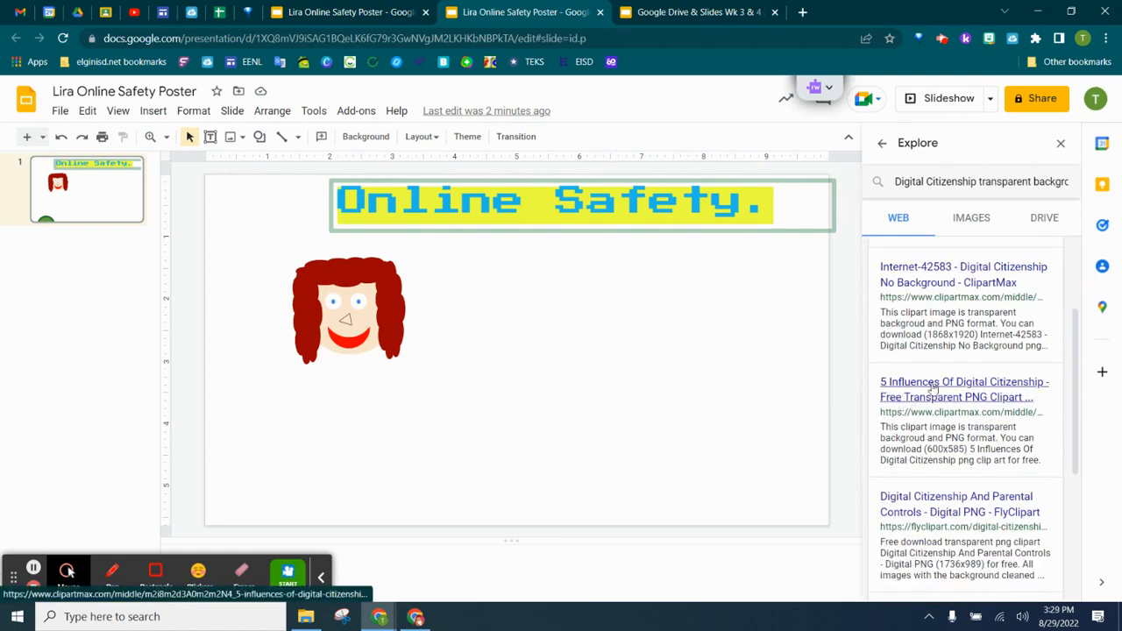
pyautogui.click(982, 389)
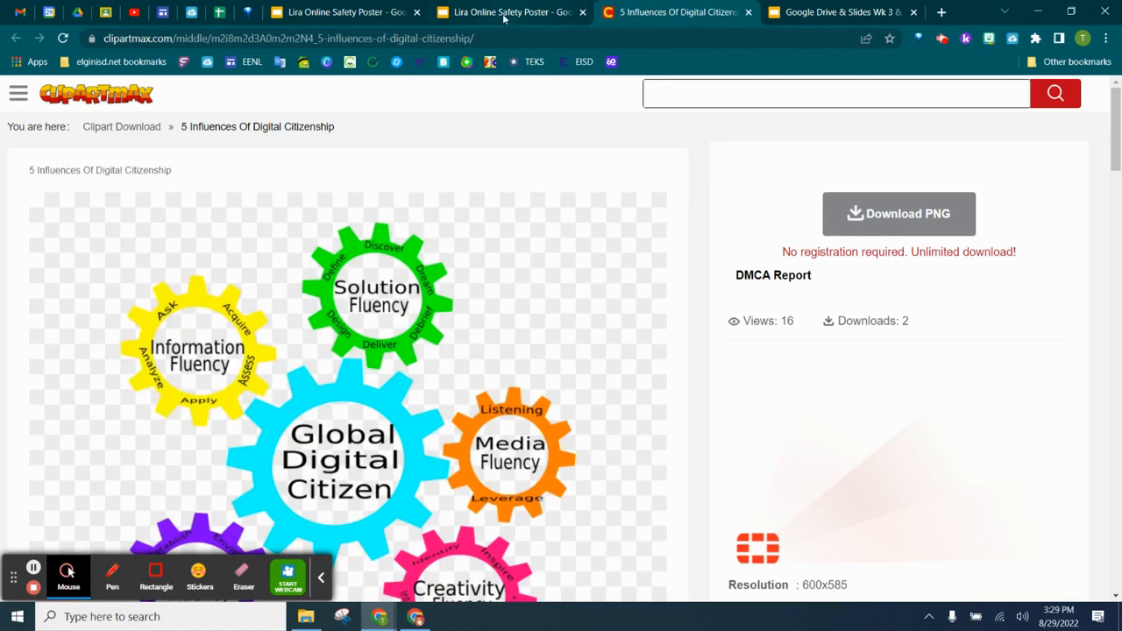
pyautogui.scroll(-2, 235, 316)
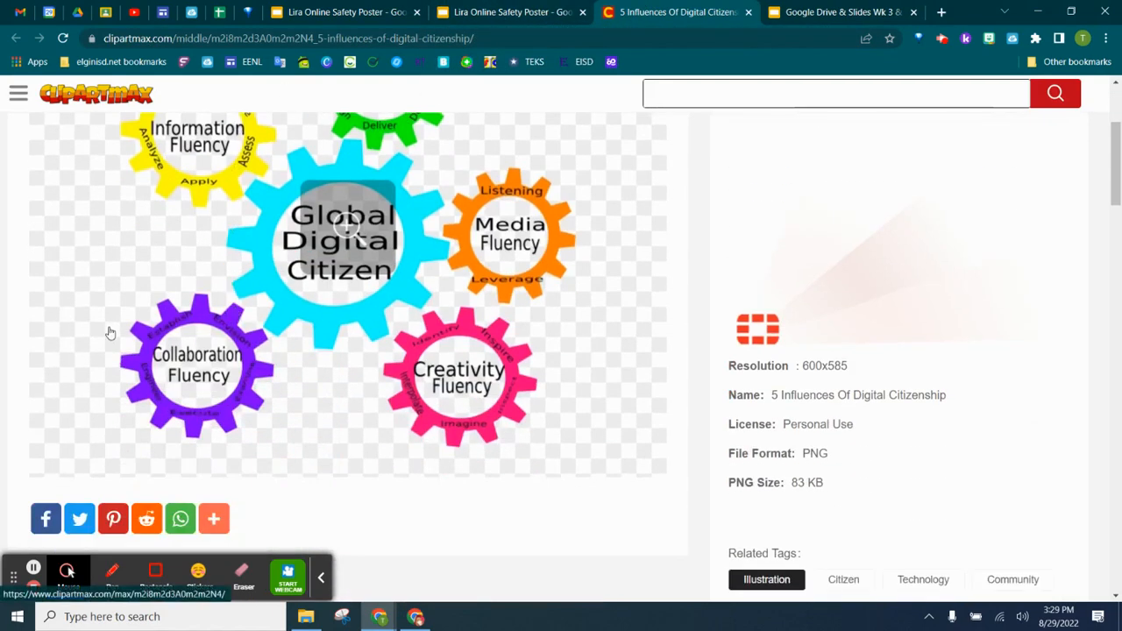
pyautogui.scroll(3, 110, 334)
pyautogui.scroll(-3, 433, 323)
# Open the FlyClipart "Digital Citizenship And Parental Controls" web result from the poster's Explore results, and return to the poster after checking the lesson objectives.
pyautogui.click(484, 12)
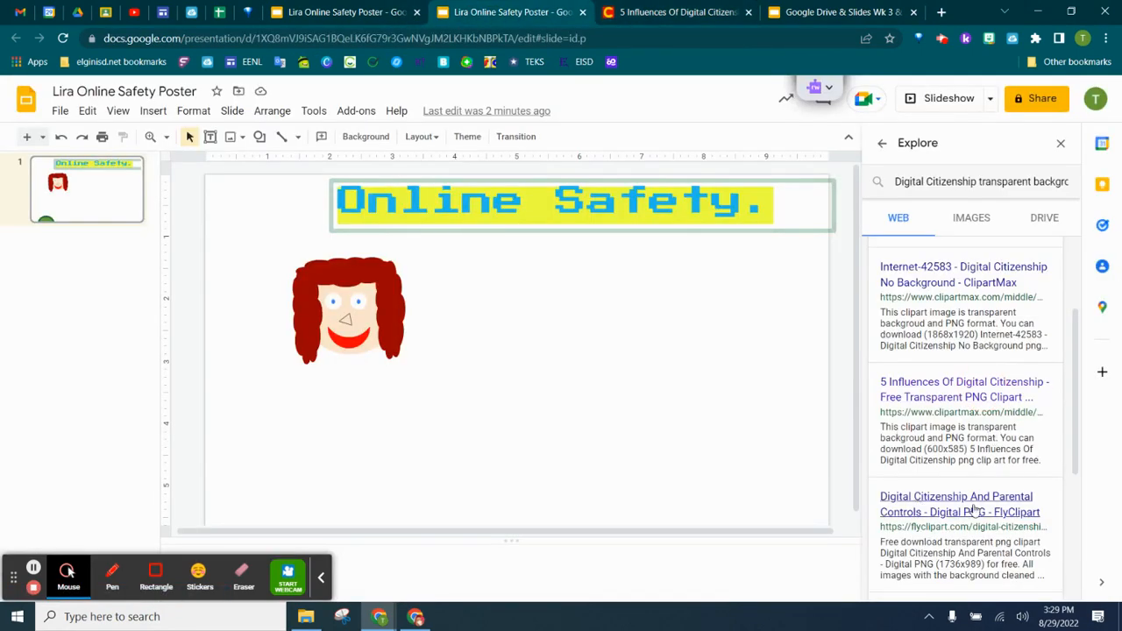
pyautogui.scroll(-2, 971, 412)
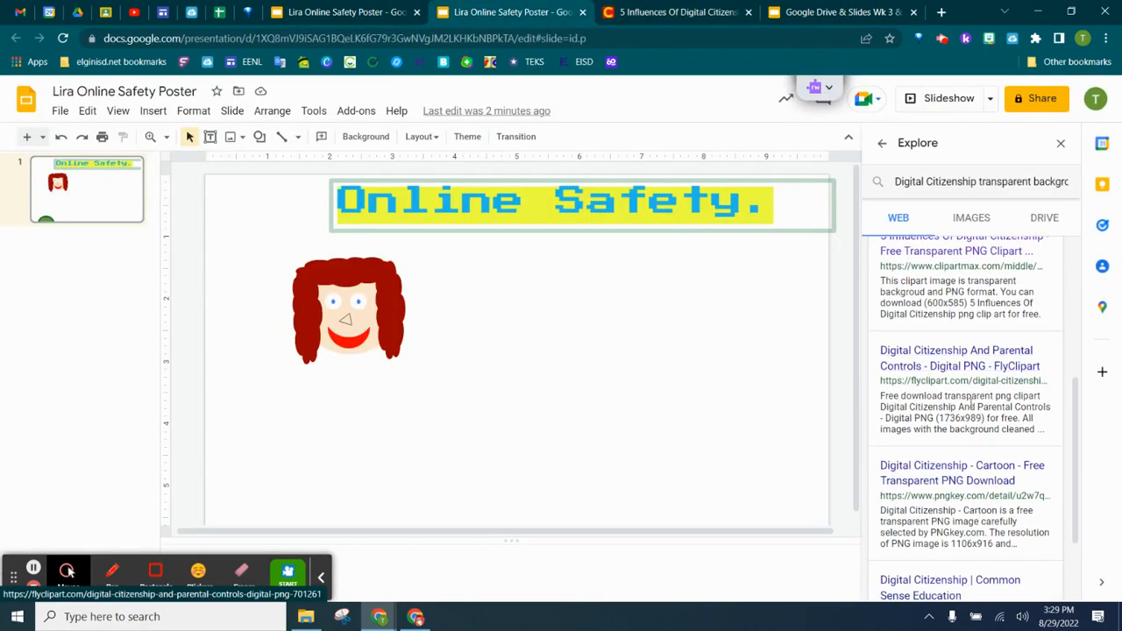
pyautogui.click(962, 361)
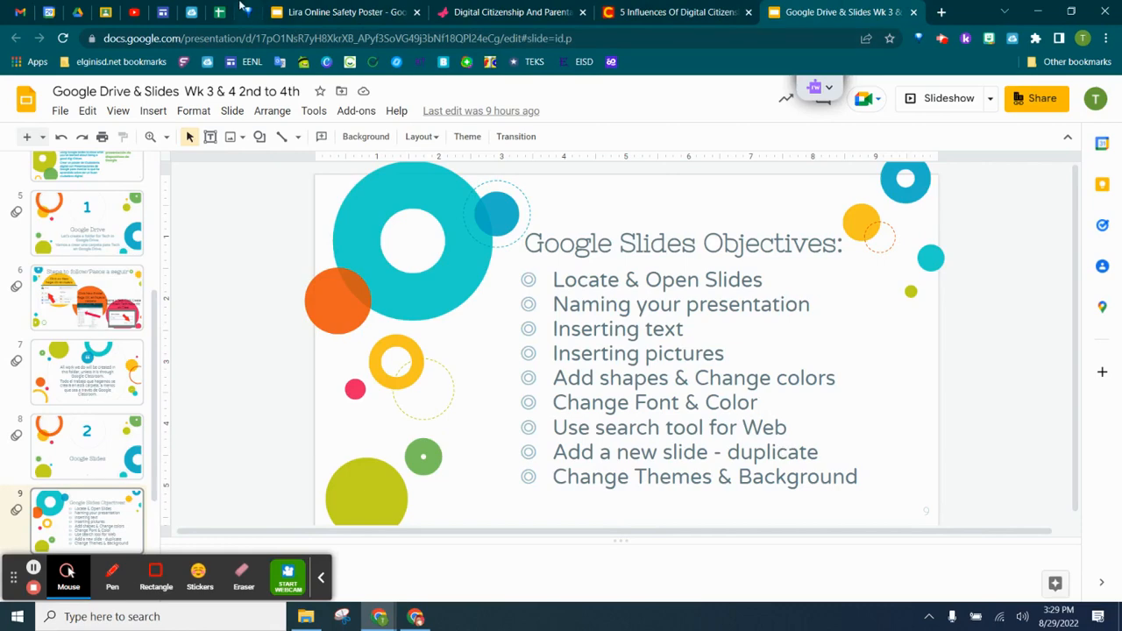
pyautogui.click(337, 12)
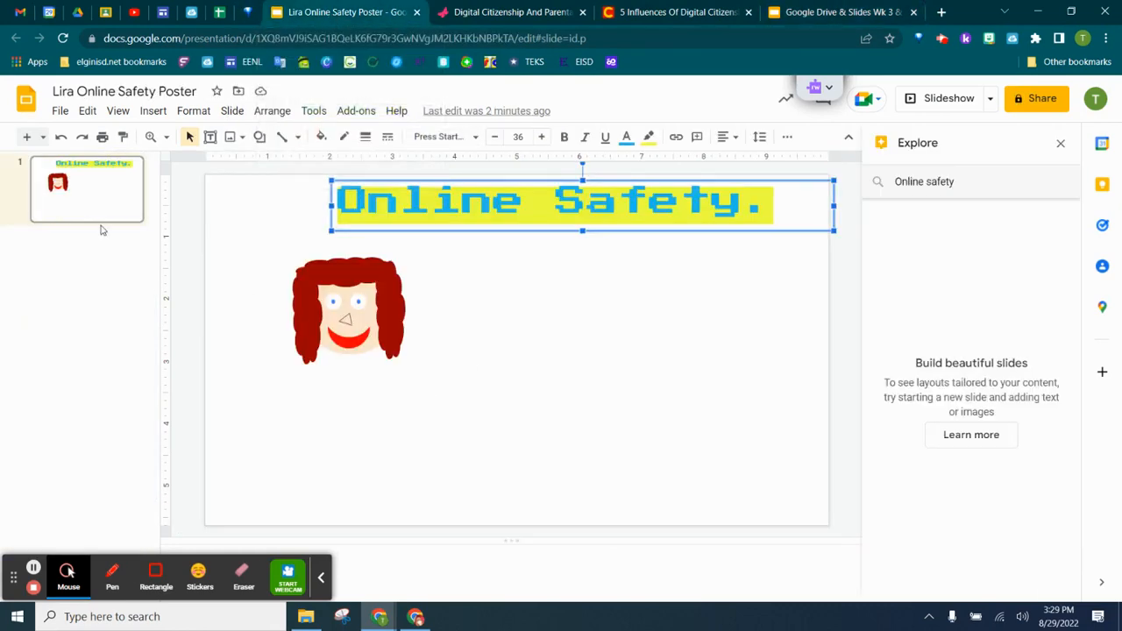